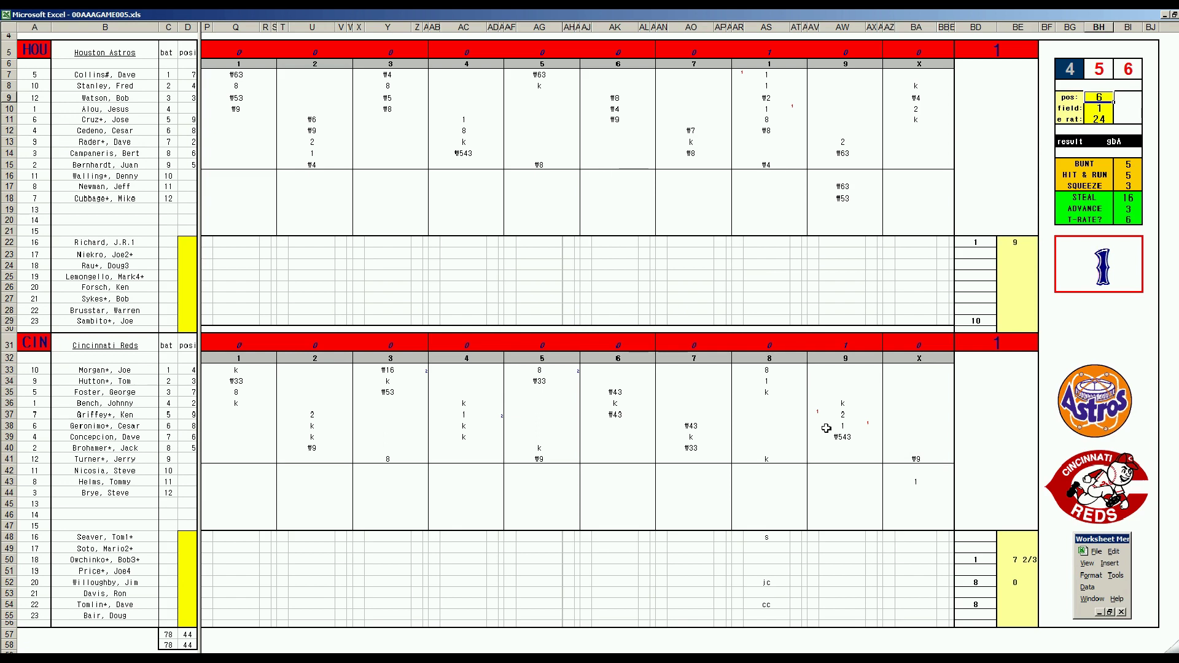
Set the fielding check to position 3, field rating 4 and error rating 21
type("3")
key("Return")
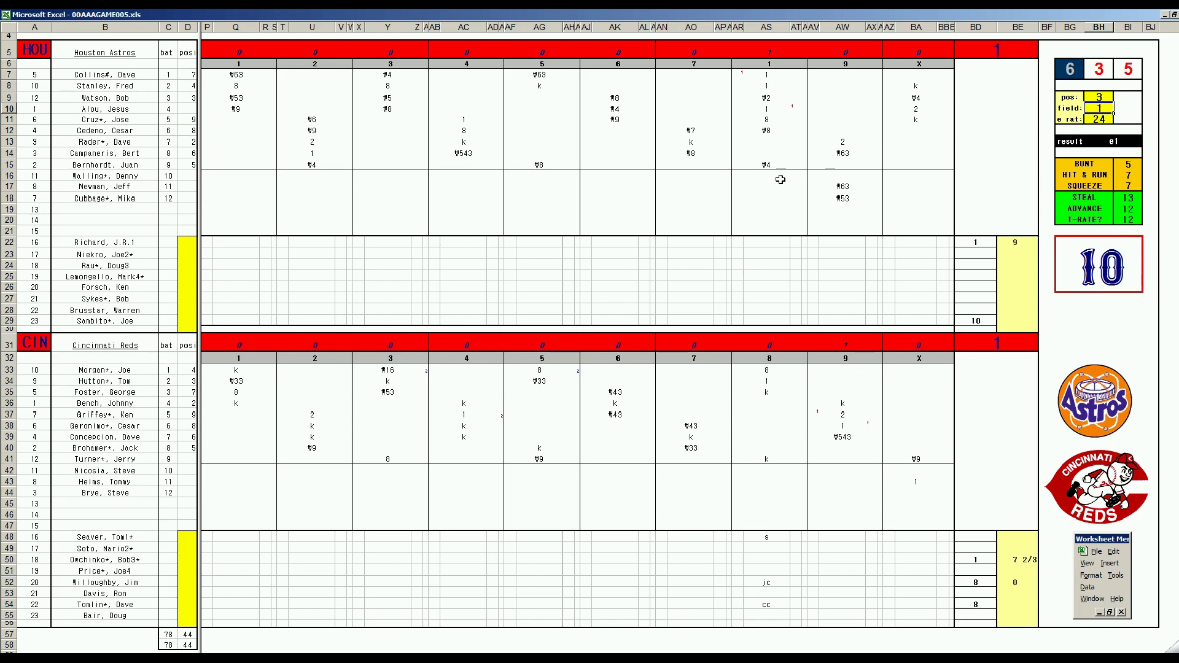
type("4")
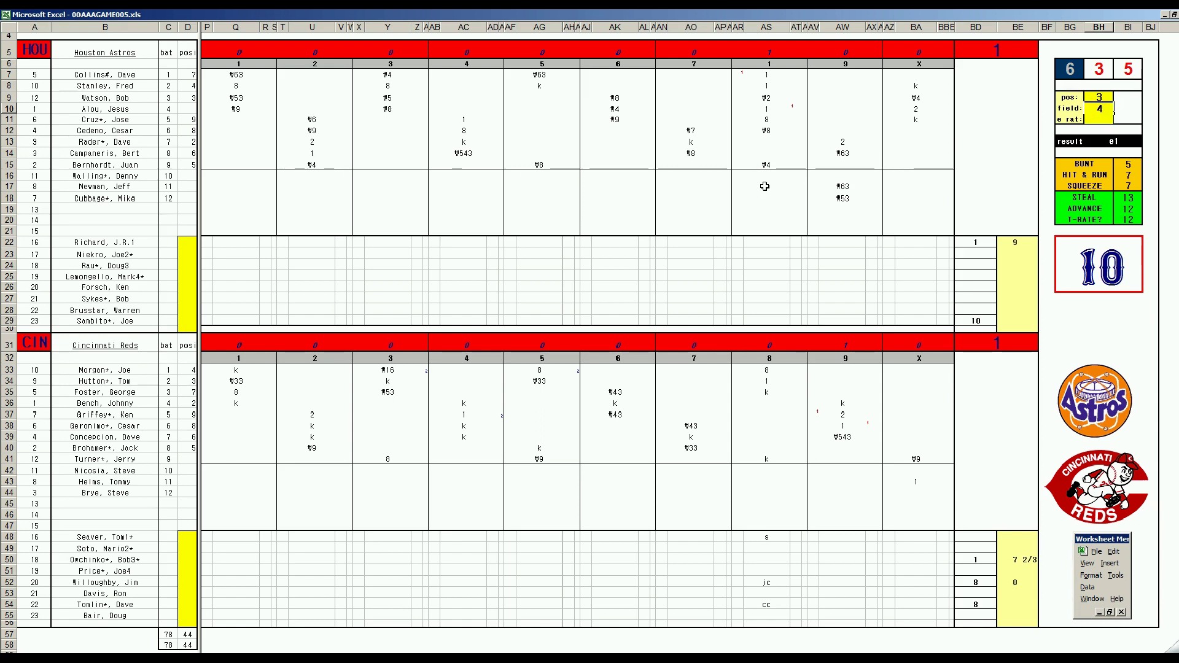
key("Return")
type("21")
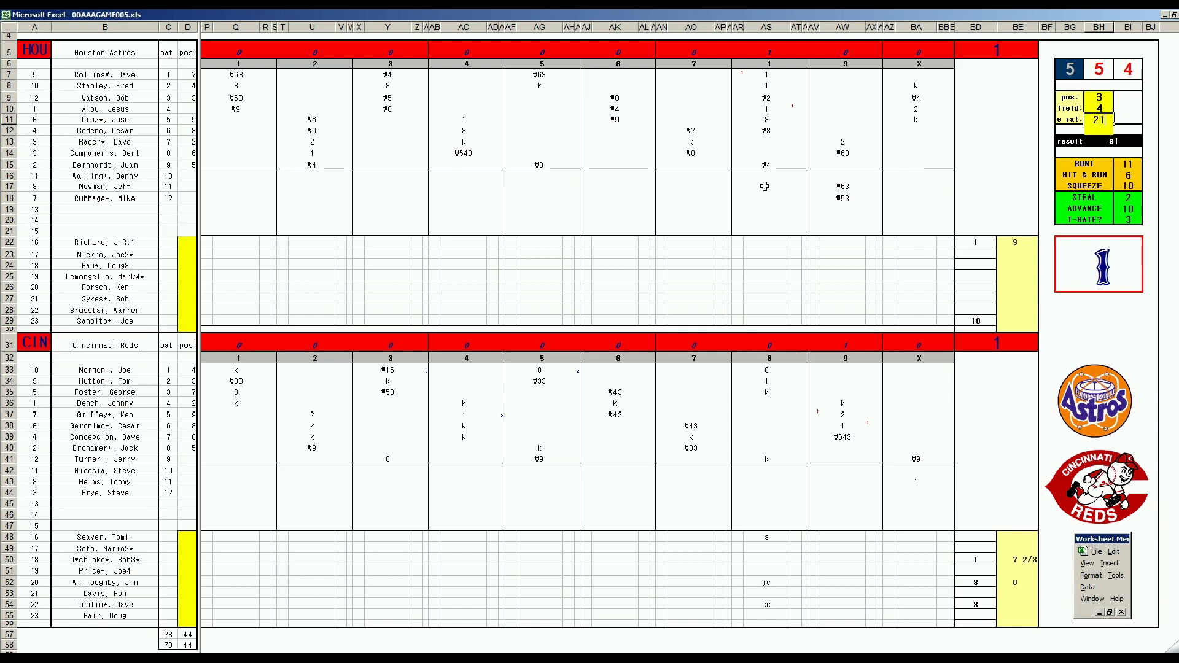
key("Return")
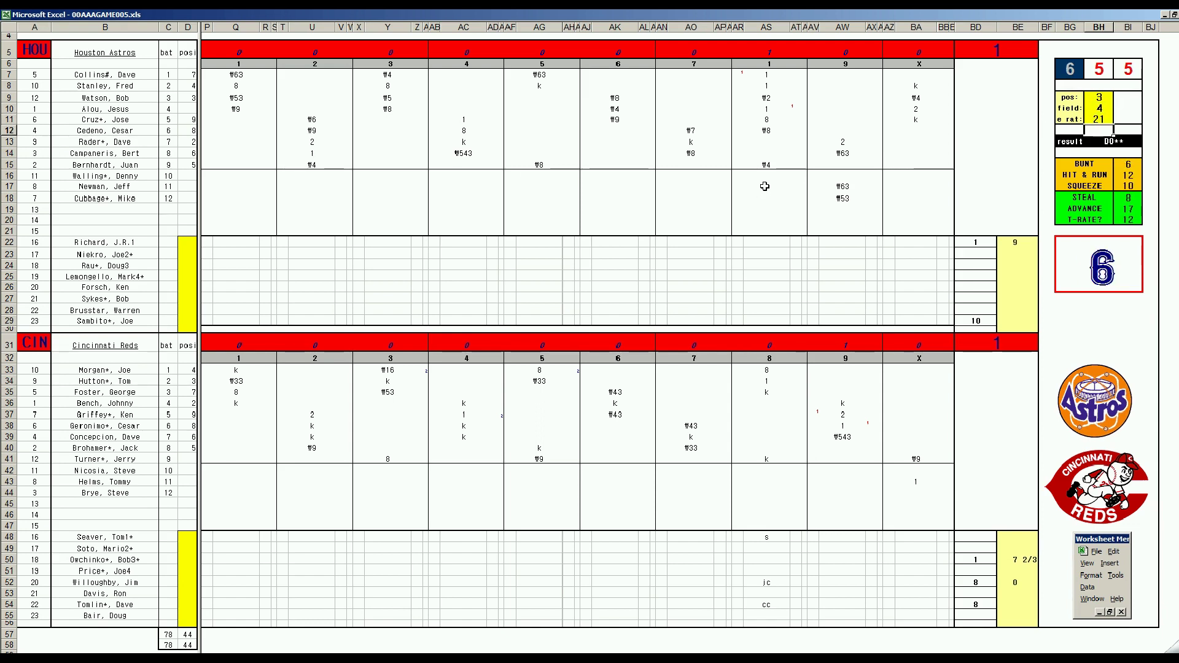
Record the Cincinnati batters' results 2, \52, 8 and k in the X inning column, rows 33 to 36
left_click(921, 369)
type("2")
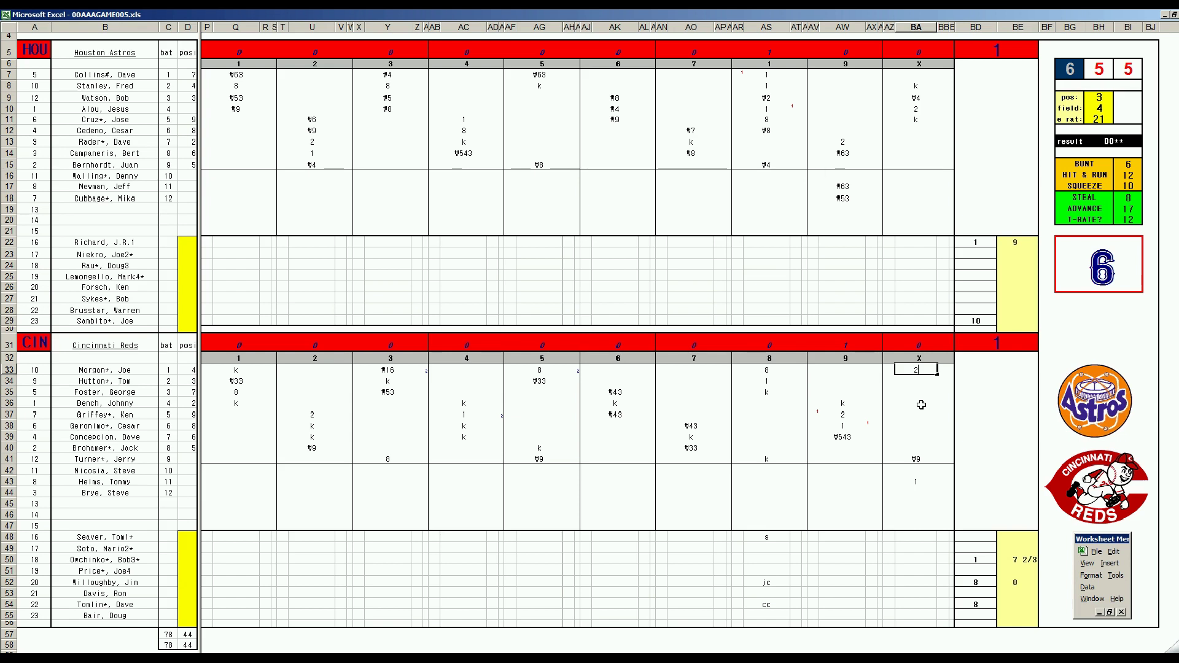
key("Return")
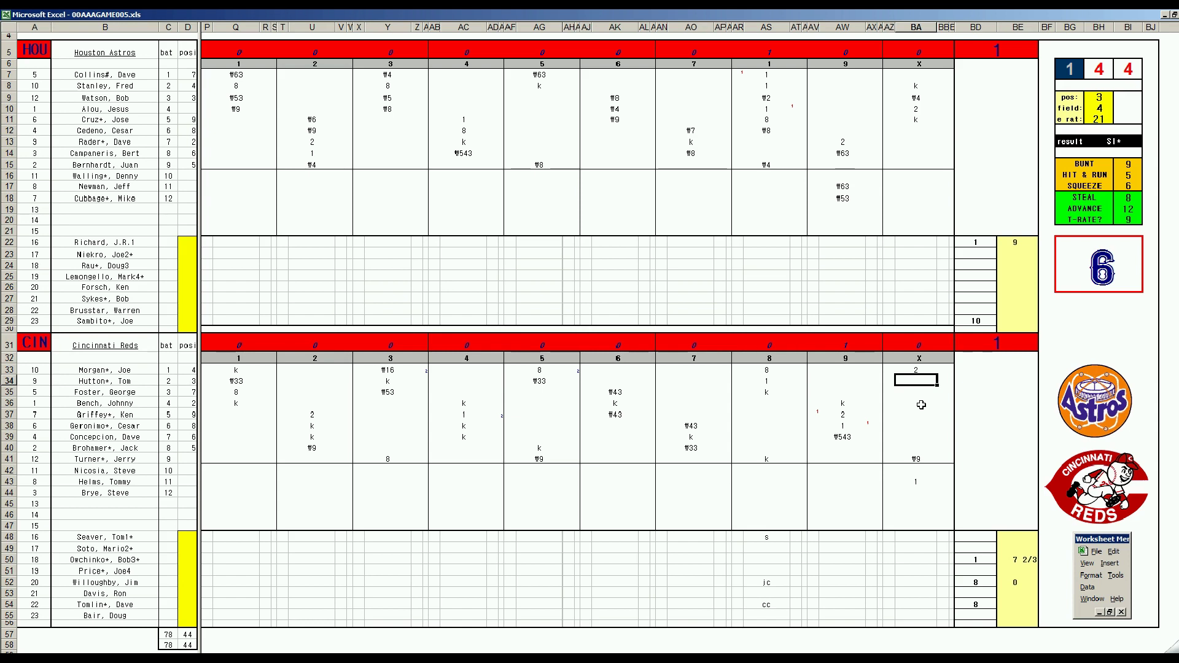
type("\\52")
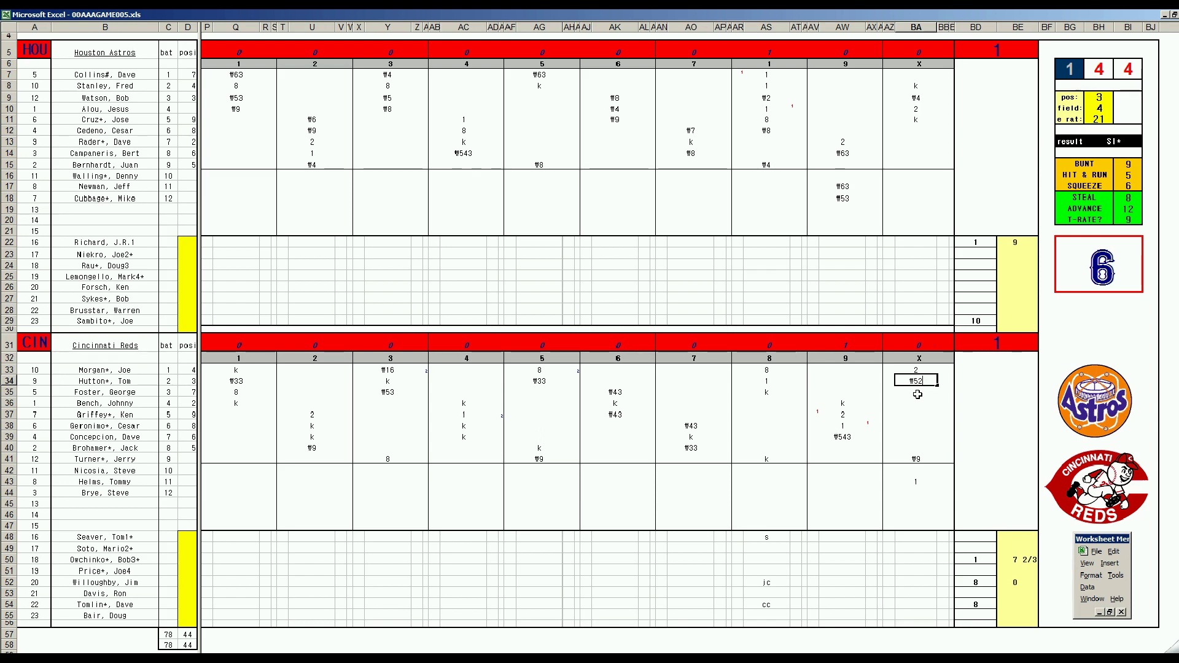
key("Return")
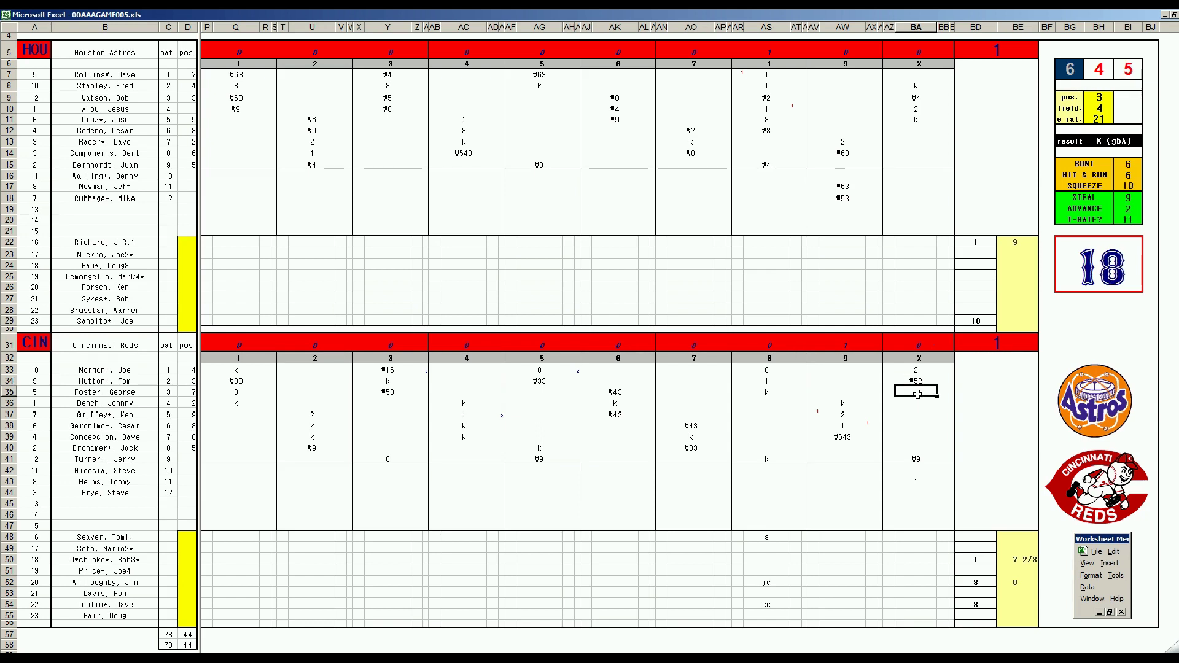
type("8")
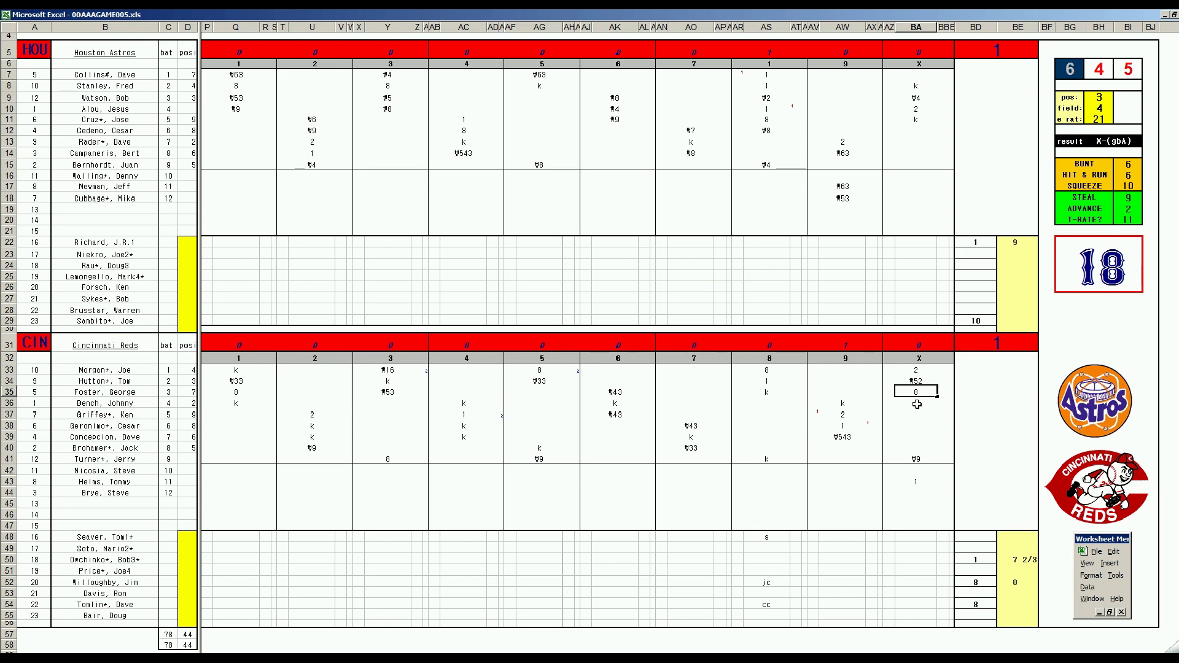
key("Return")
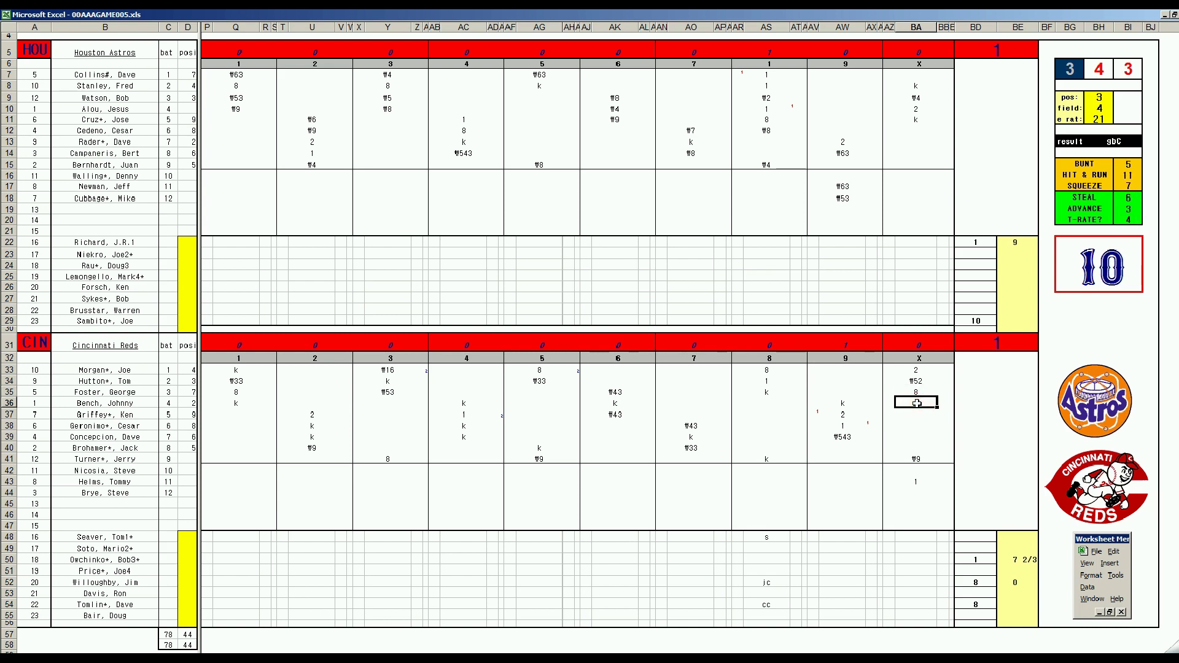
type("k")
Enter +7/3 innings for the row 54 pitcher and bring in row 55's pitcher with 11 as entry number and cc in the X column
left_click(1021, 604)
type("+7/3")
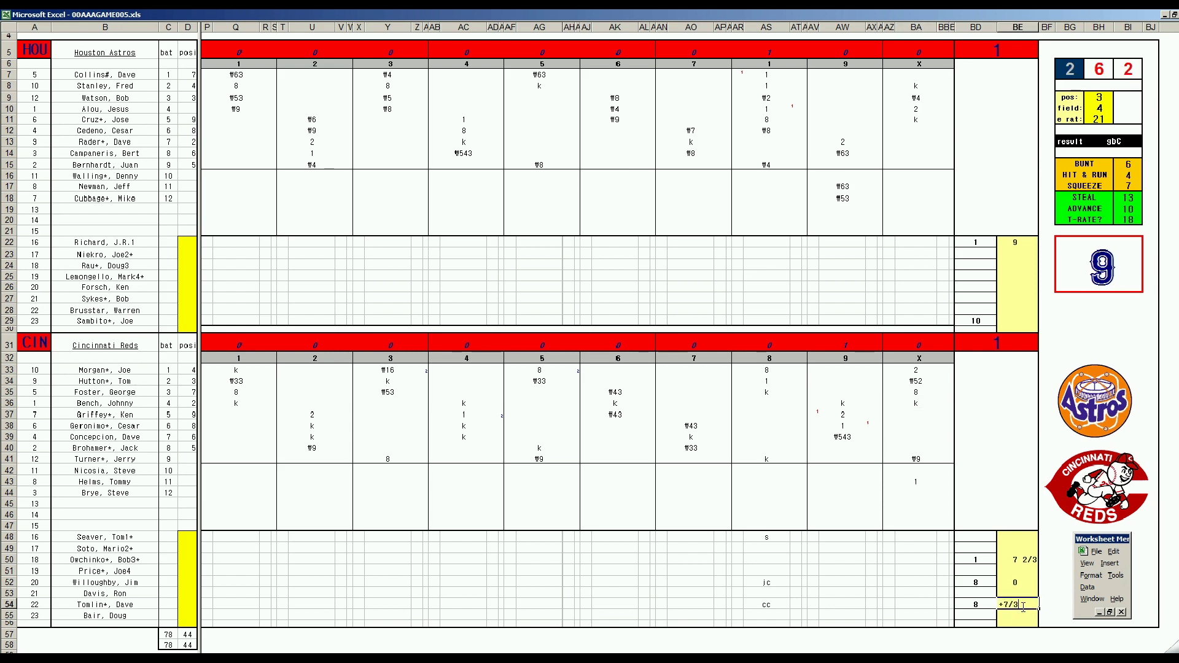
key("Return")
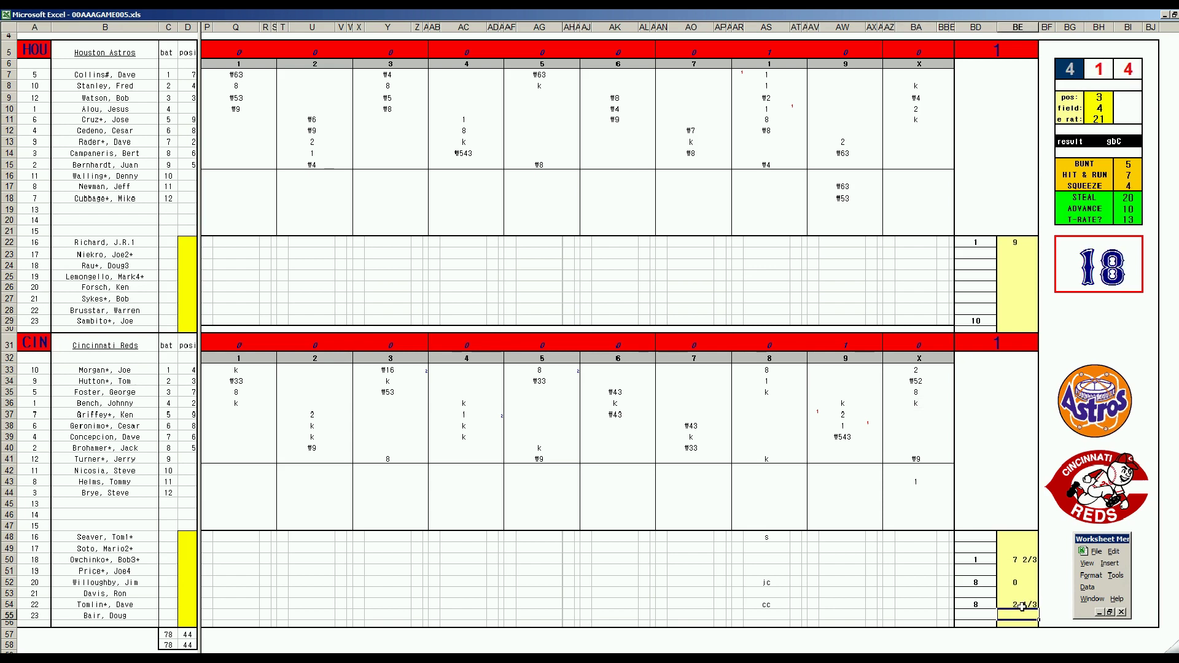
left_click(980, 613)
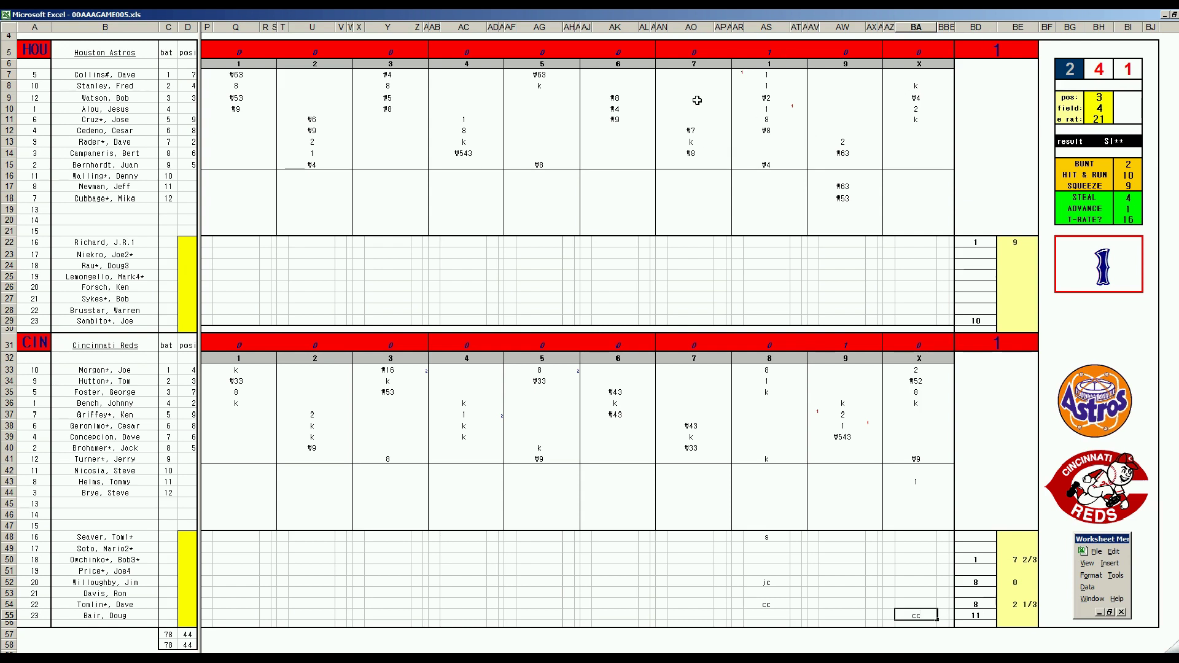
Record Houston's X inning results \4, \53 and \5 in rows 12 to 14, and 1 inning for Cincinnati's row 55 pitcher
left_click(916, 130)
key("F9")
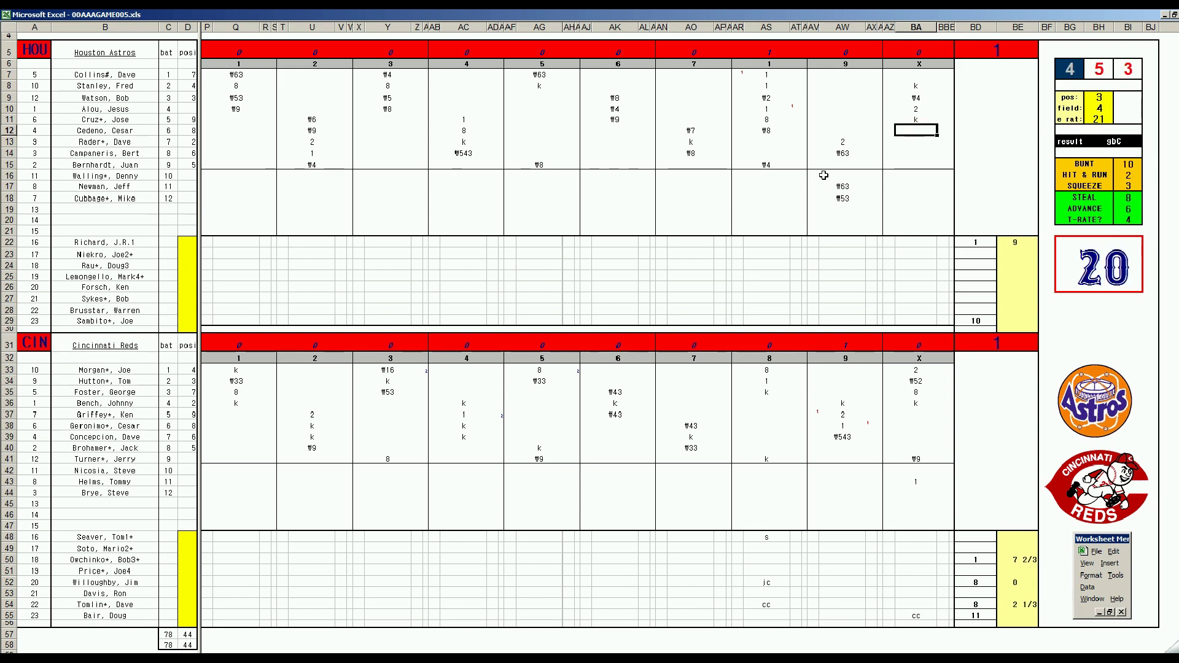
type("\\4")
key("Return")
type("\\53")
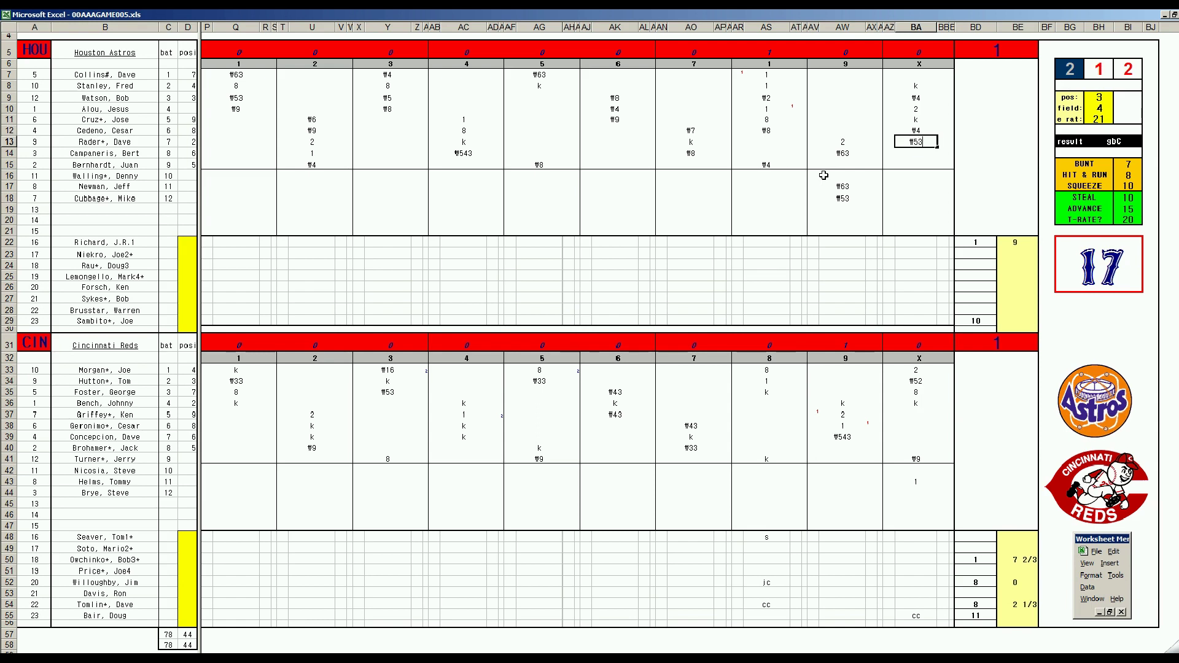
key("Return")
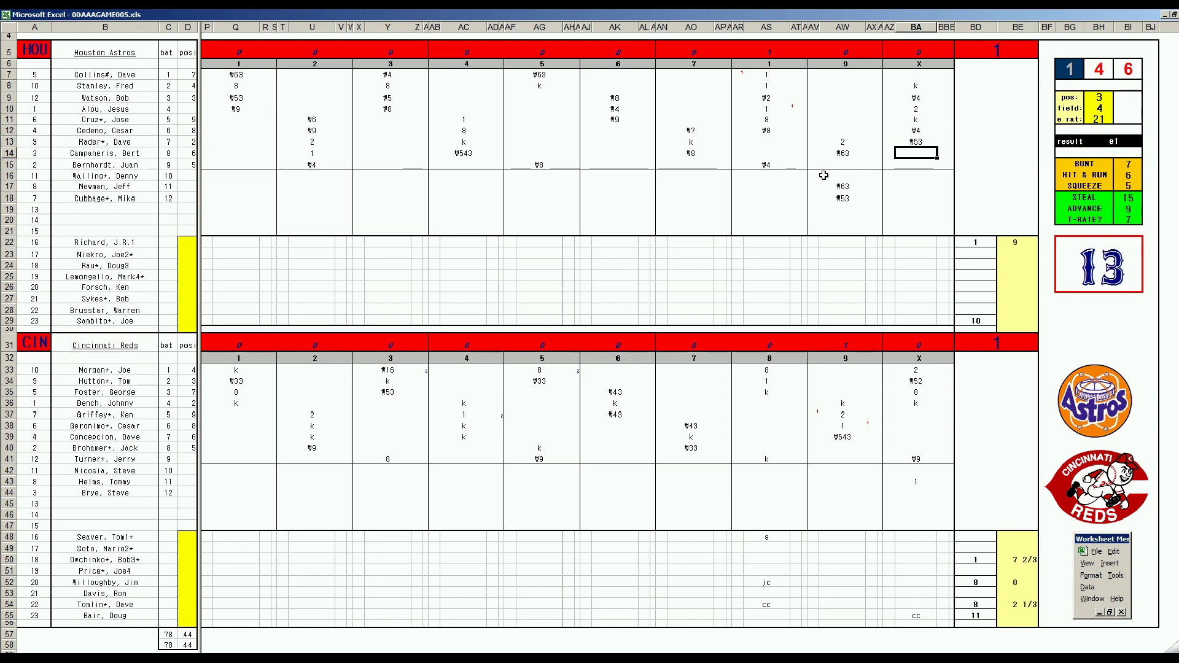
type("\\5")
type("1")
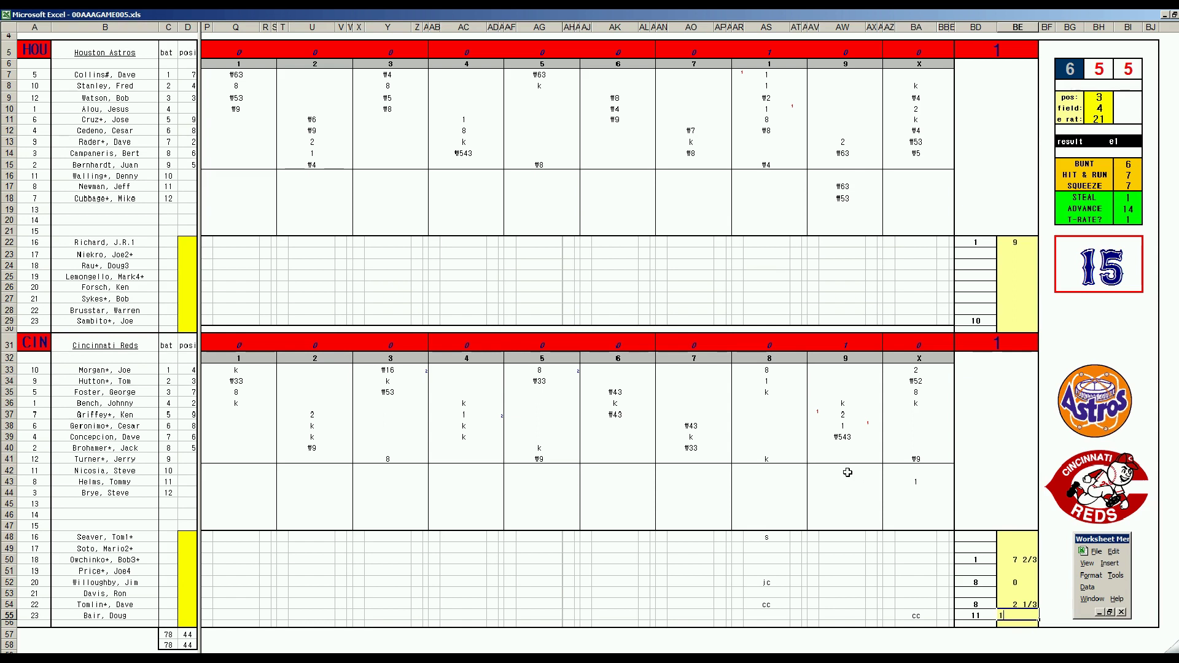
Record the Cincinnati batters' results 1, 9 and k in the X inning column, rows 37 to 39
left_click(915, 413)
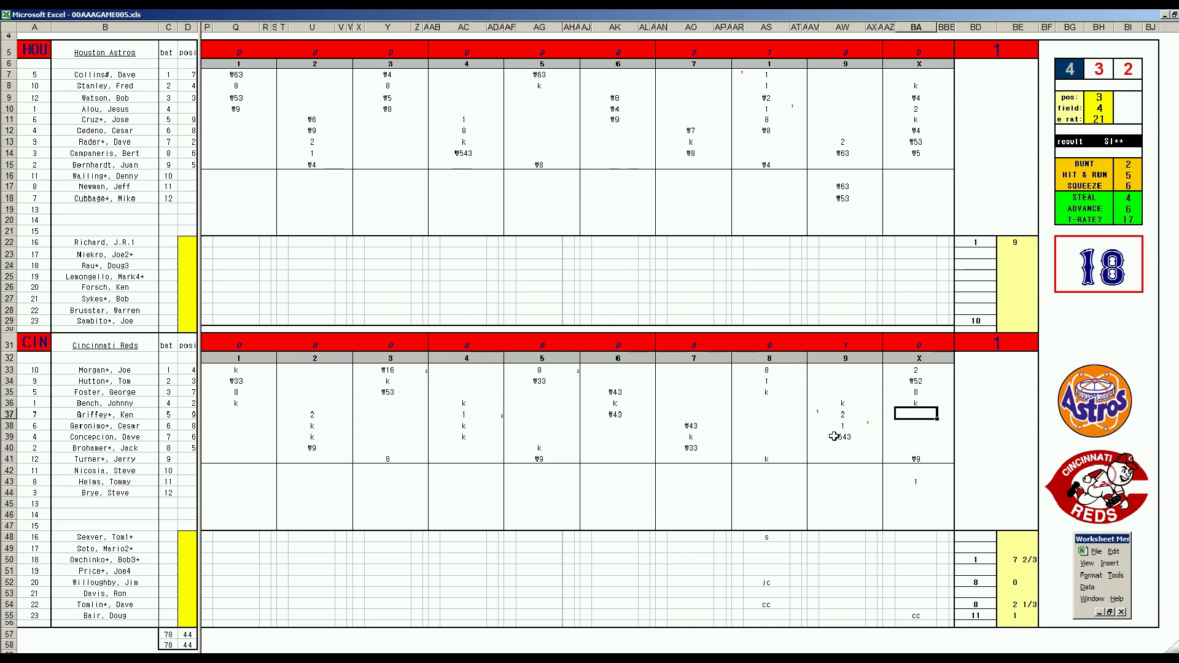
type("1")
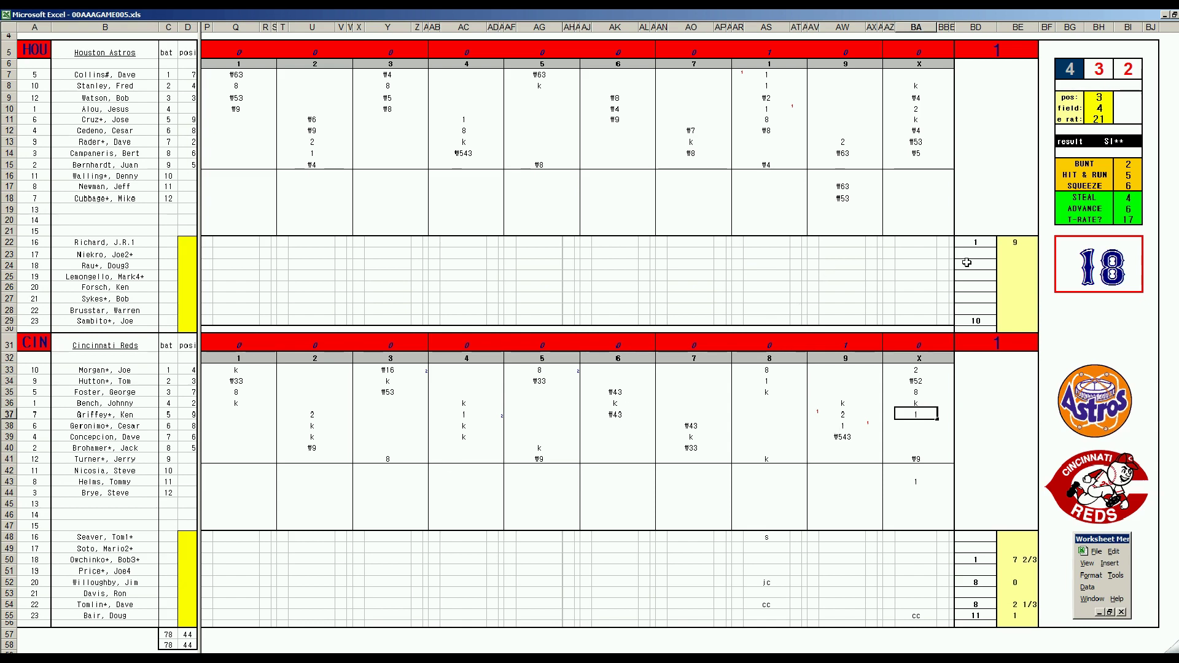
key("Return")
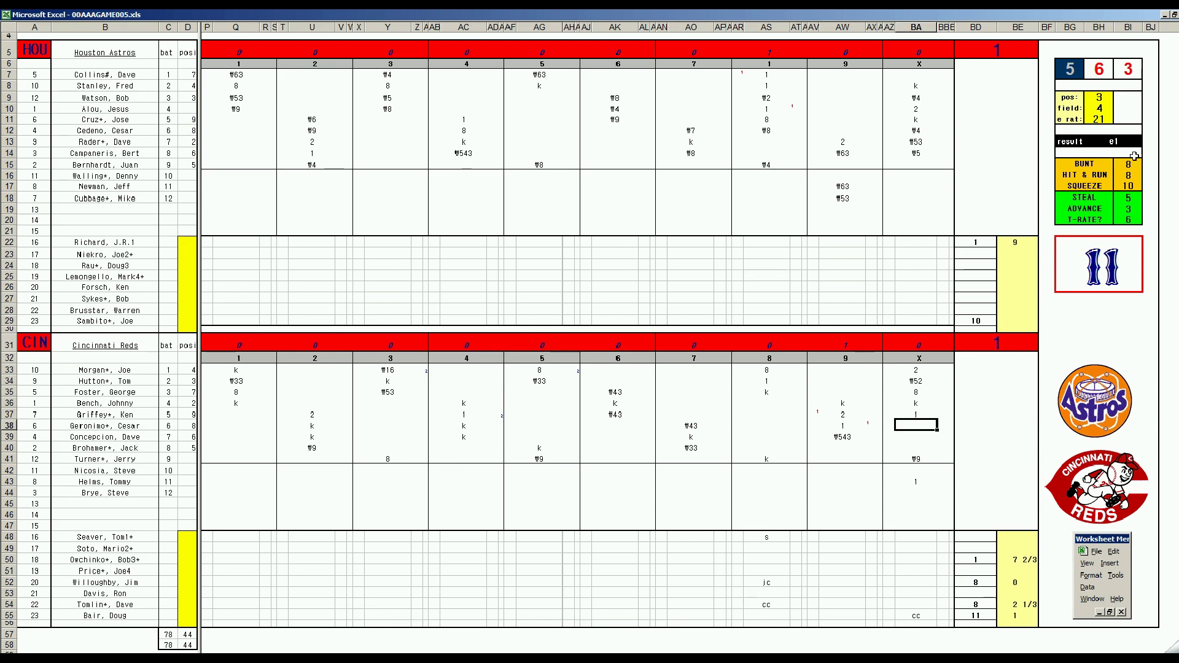
type("9")
key("Return")
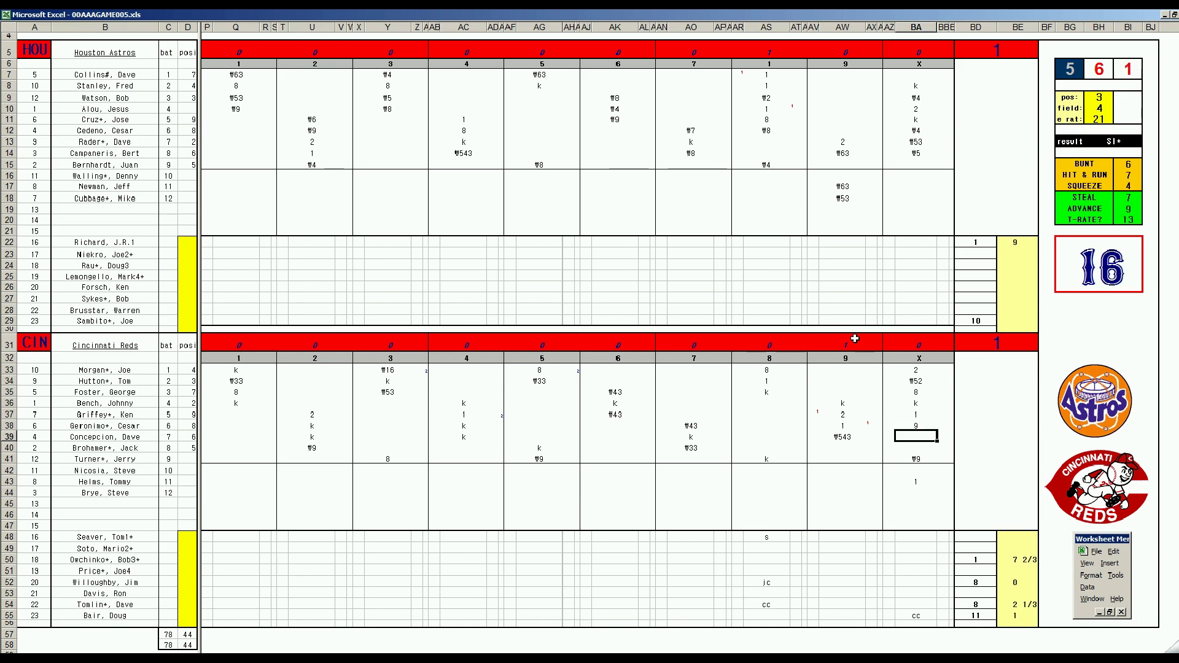
type("k")
Record 1 for Cincinnati's row 43 batter in the inning 9 column and add a tally mark after it
left_click(843, 481)
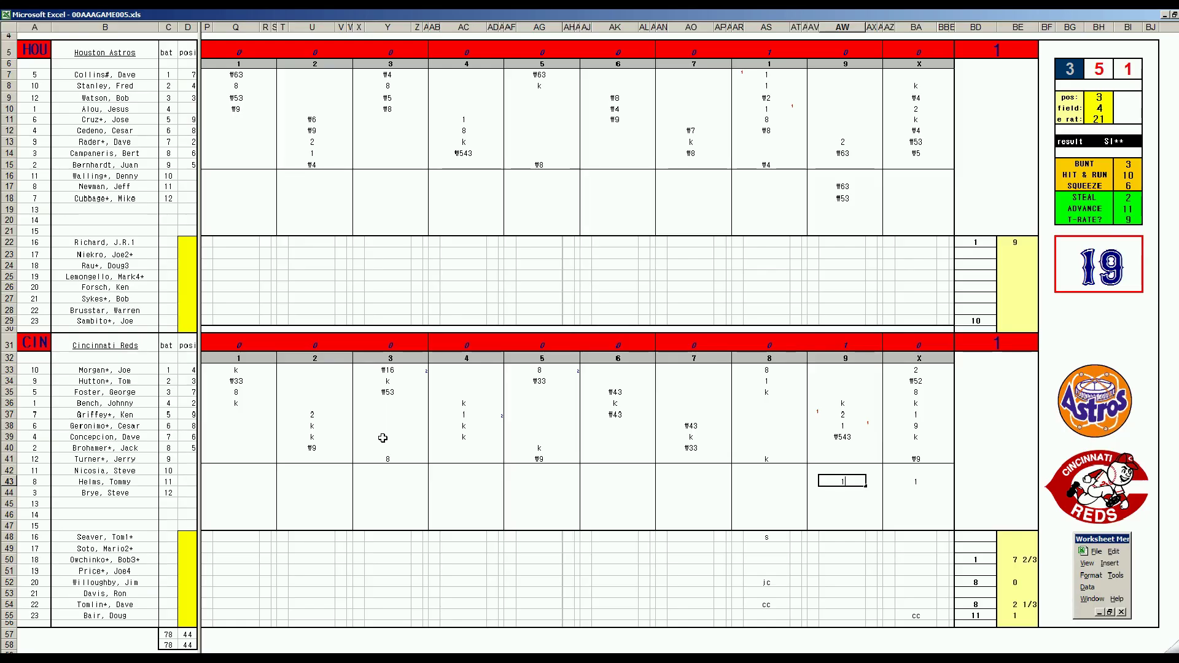
key("F9")
key("F9")
key("Up")
key("Right")
key("Right")
key("Up")
key("Up")
key("Right")
key("Up")
key("Up")
key("Up")
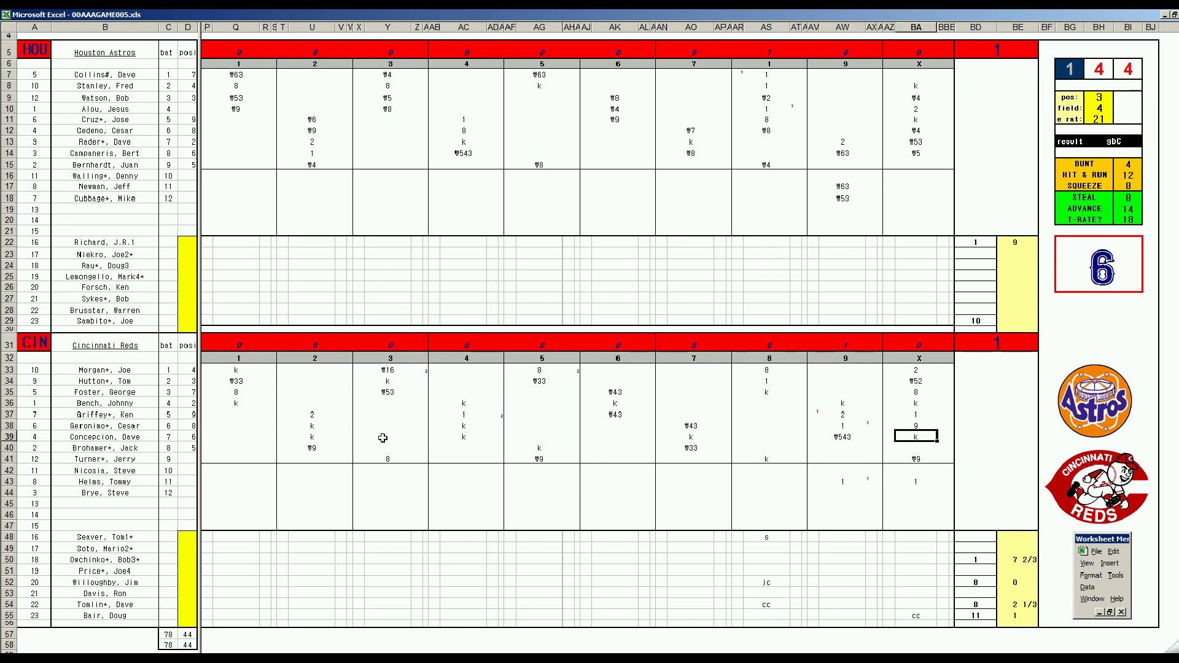
Mark a run scored beside the X inning result of Cincinnati's row 37 batter
key("F9")
key("Right")
key("Left")
key("Right")
key("Down")
key("Down")
key("Down")
key("Down")
key("Down")
key("Left")
key("Down")
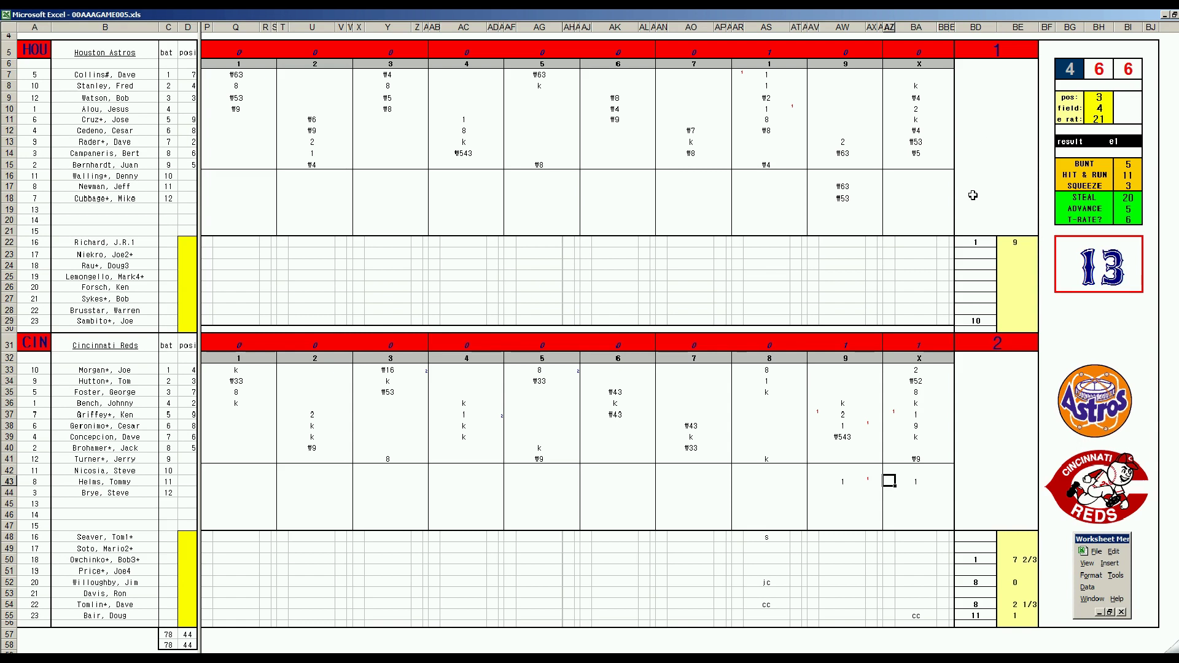
Enter 1 2/3 innings pitched for Houston's relief pitcher in row 29
left_click(1016, 320)
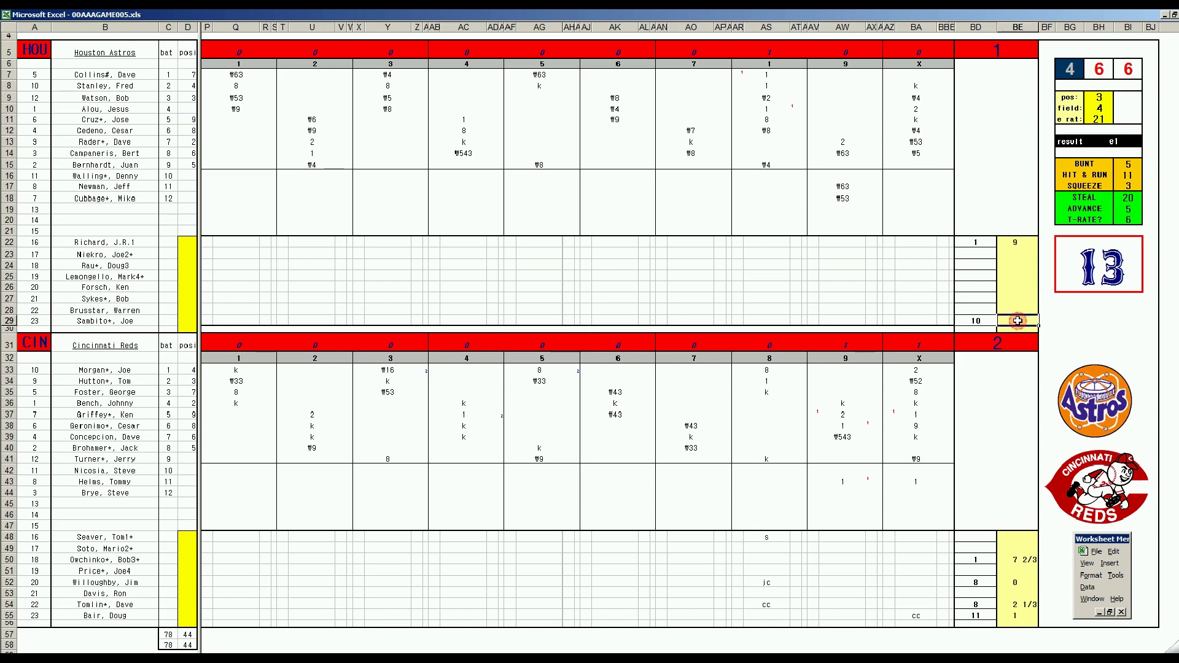
type("1 2/3")
key("Return")
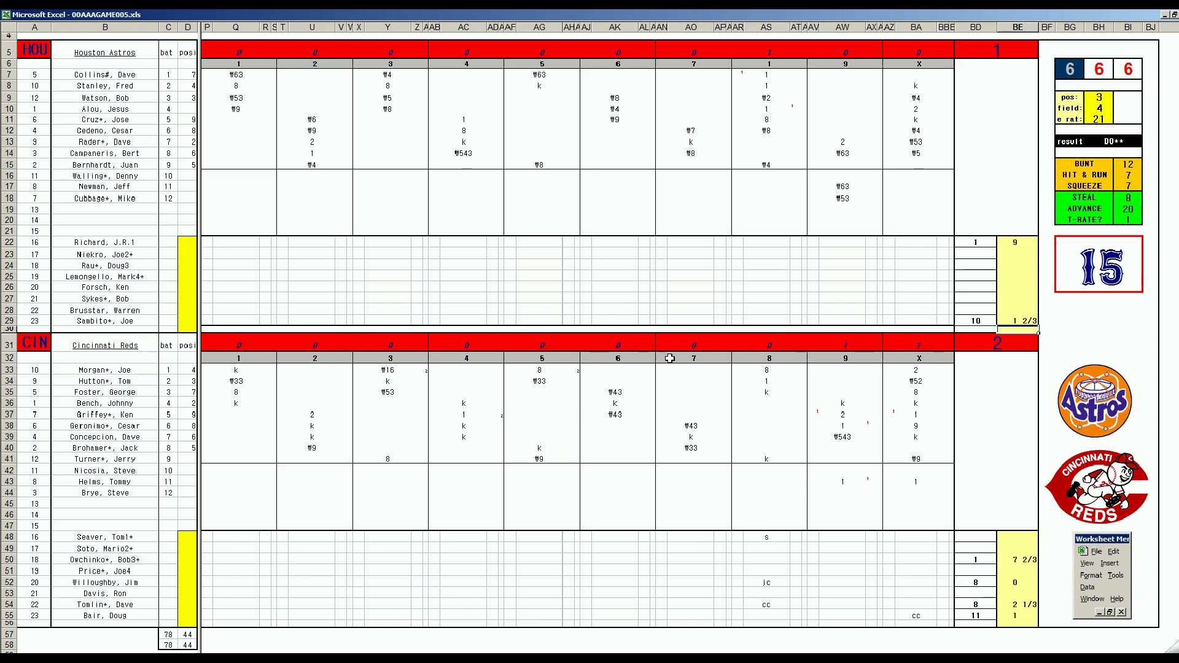
Switch to the Book5 sheet with the full statistics columns and check the relief pitching entries against Houston's inning results
left_click(167, 560)
double_click(167, 564)
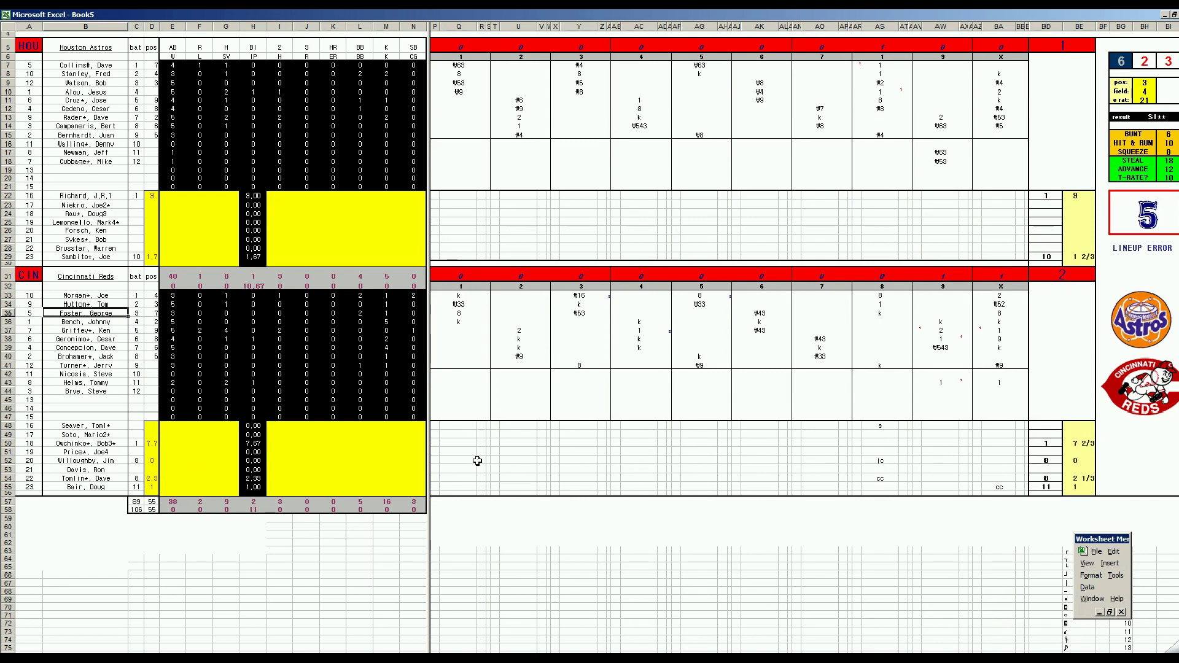
left_click(1003, 488)
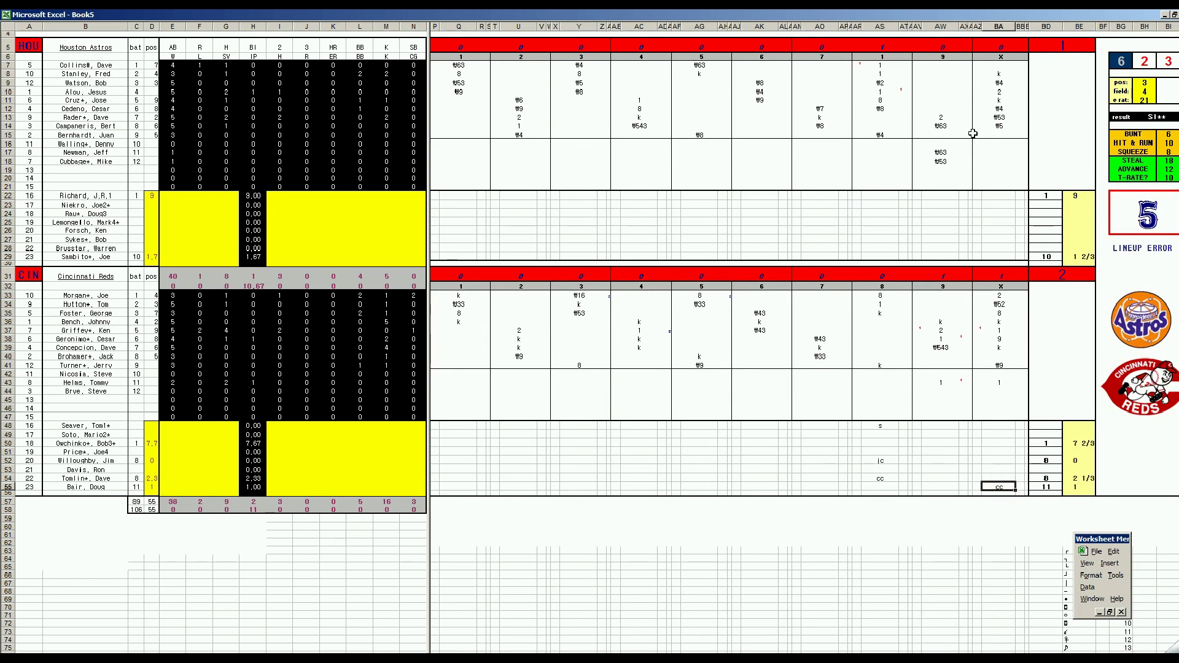
left_click(1001, 109)
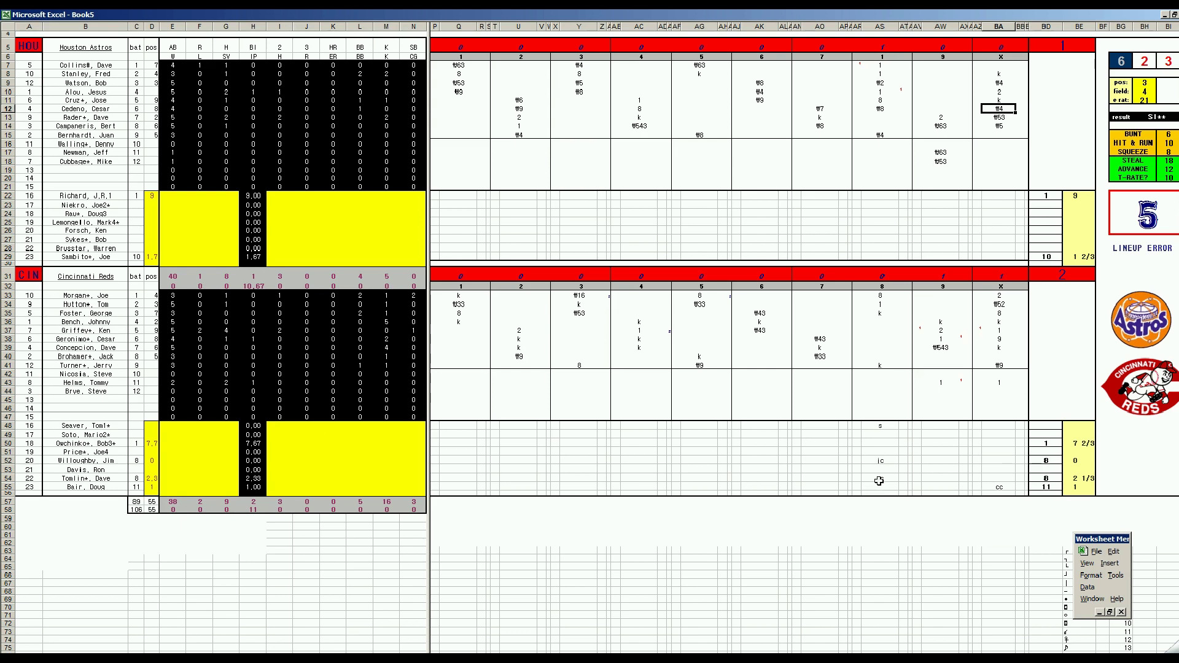
left_click(877, 99)
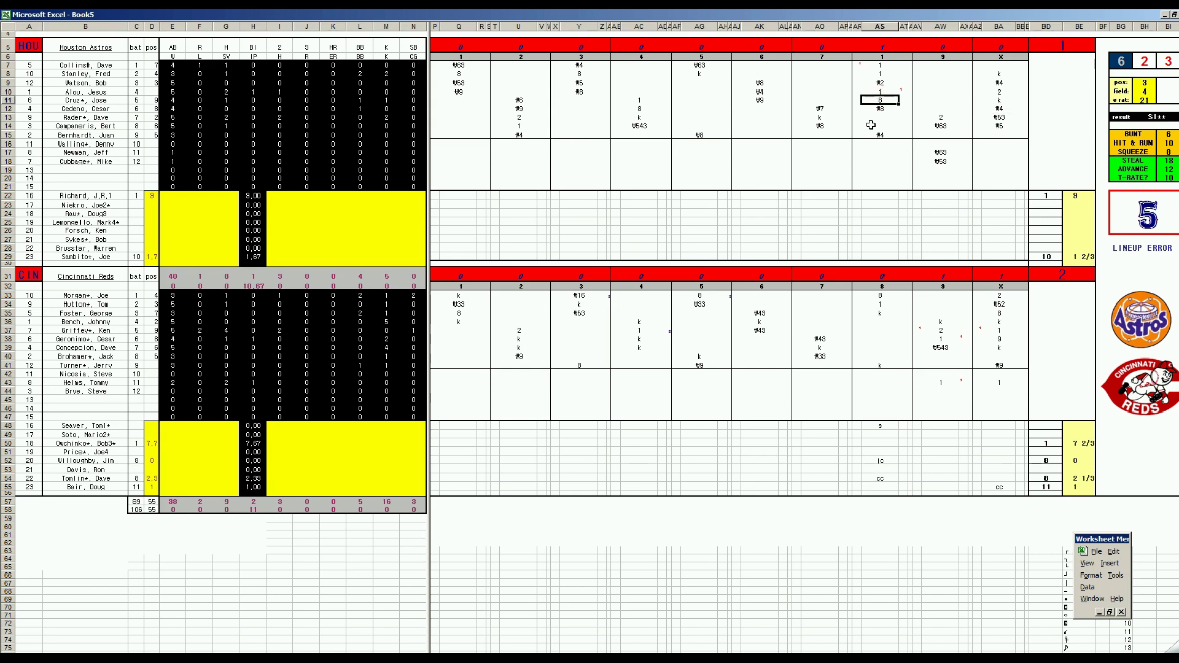
key("Down")
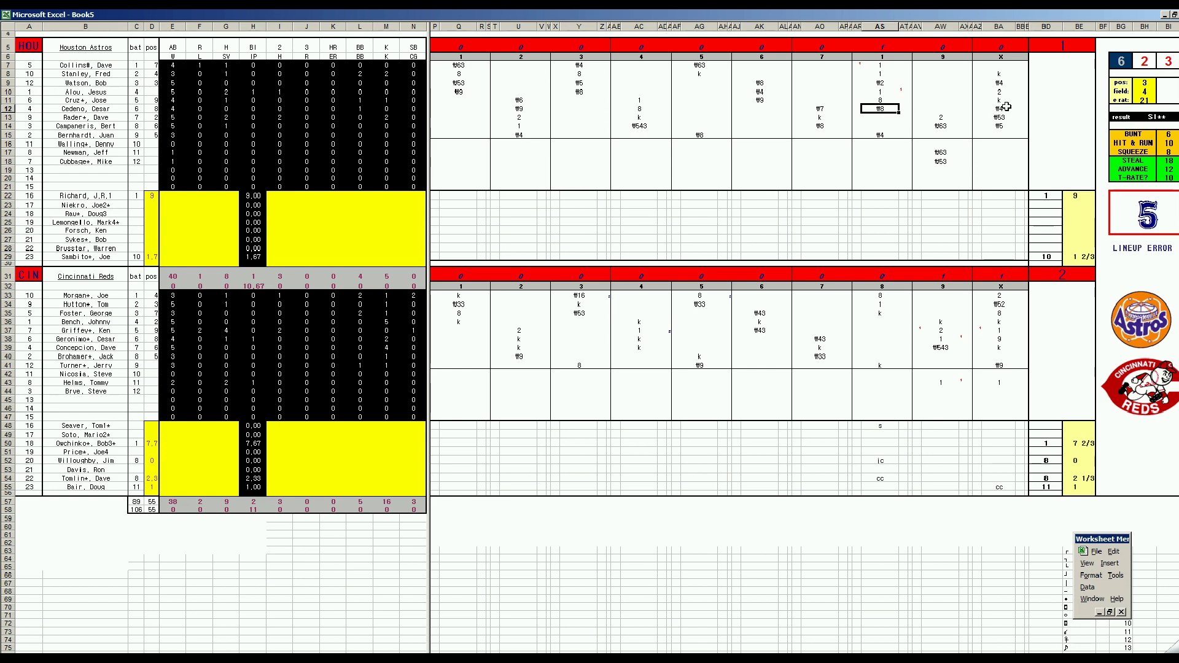
Enter 2 hits and 2 strikeouts for Cincinnati's row 54 pitcher and 1 win for the row 55 pitcher
left_click(272, 476)
type("2")
key("Right")
key("Right")
key("Right")
key("Right")
type("2")
key("Left")
key("Left")
key("Left")
key("Up")
key("Left")
key("Left")
key("Down")
key("Left")
key("Left")
key("Left")
key("Down")
type("1")
Enter 1 walk (BB) for Cincinnati's row 52 pitcher
key("Up")
key("Up")
key("Up")
key("Right")
key("Right")
key("Right")
key("Right")
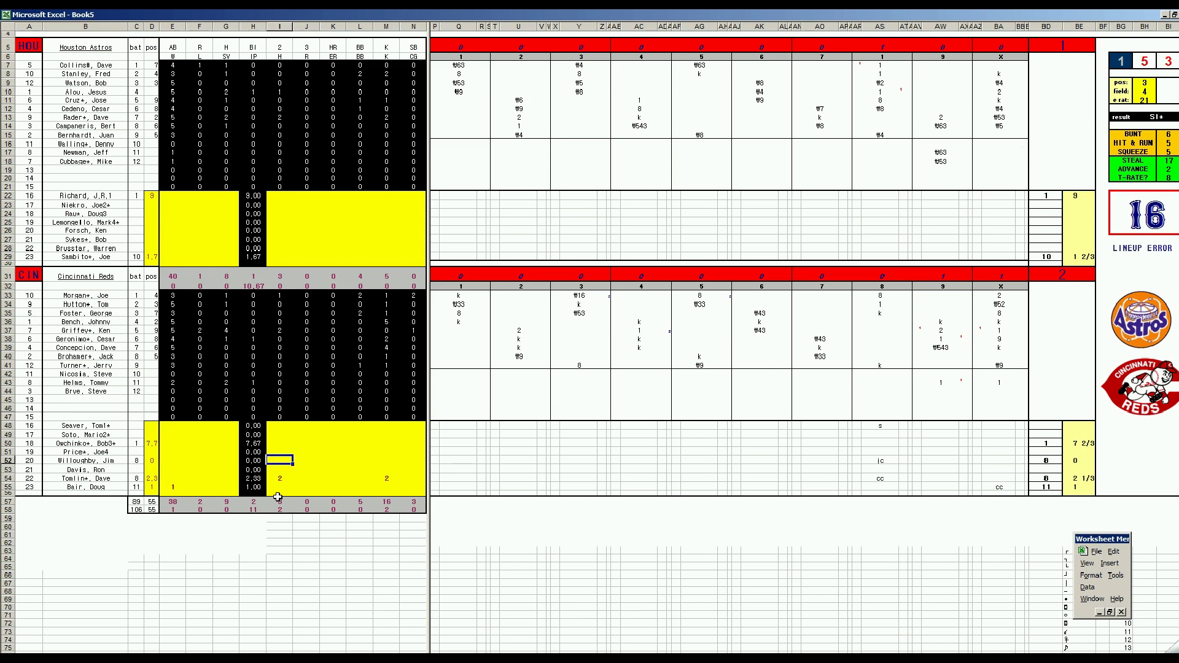
key("Right")
key("Right")
key("Right")
type("1")
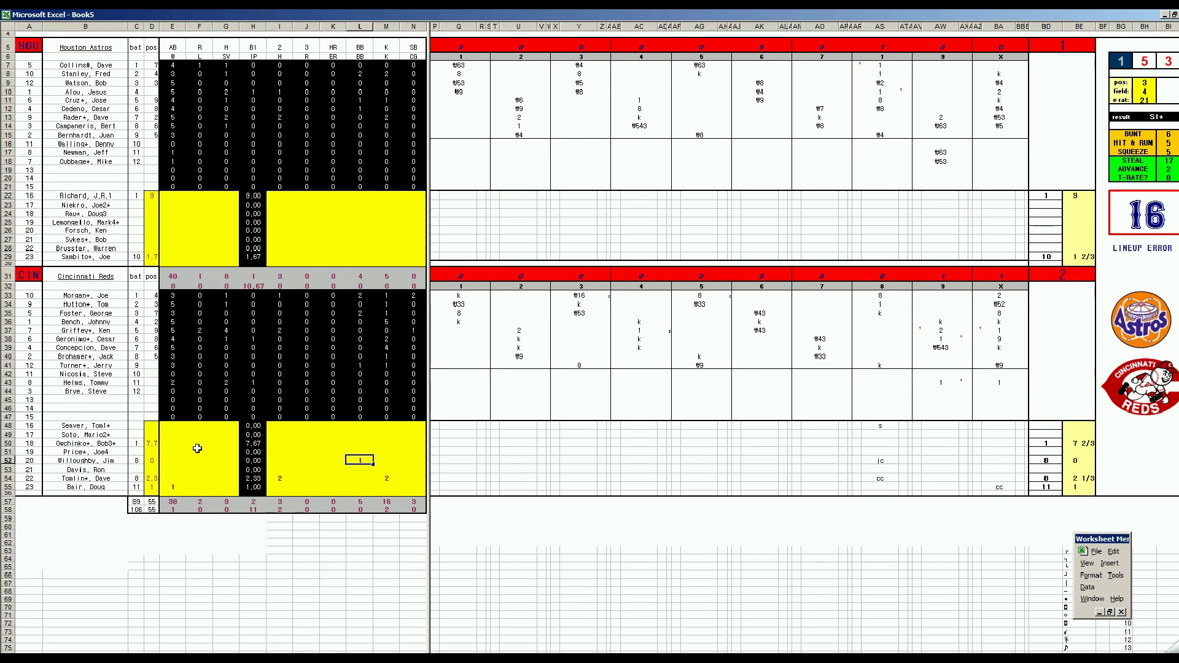
Enter 6 hits, 1 run, 1 earned run, 3 walks and 3 strikeouts for Cincinnati's row 50 pitcher
left_click(281, 442)
type("6")
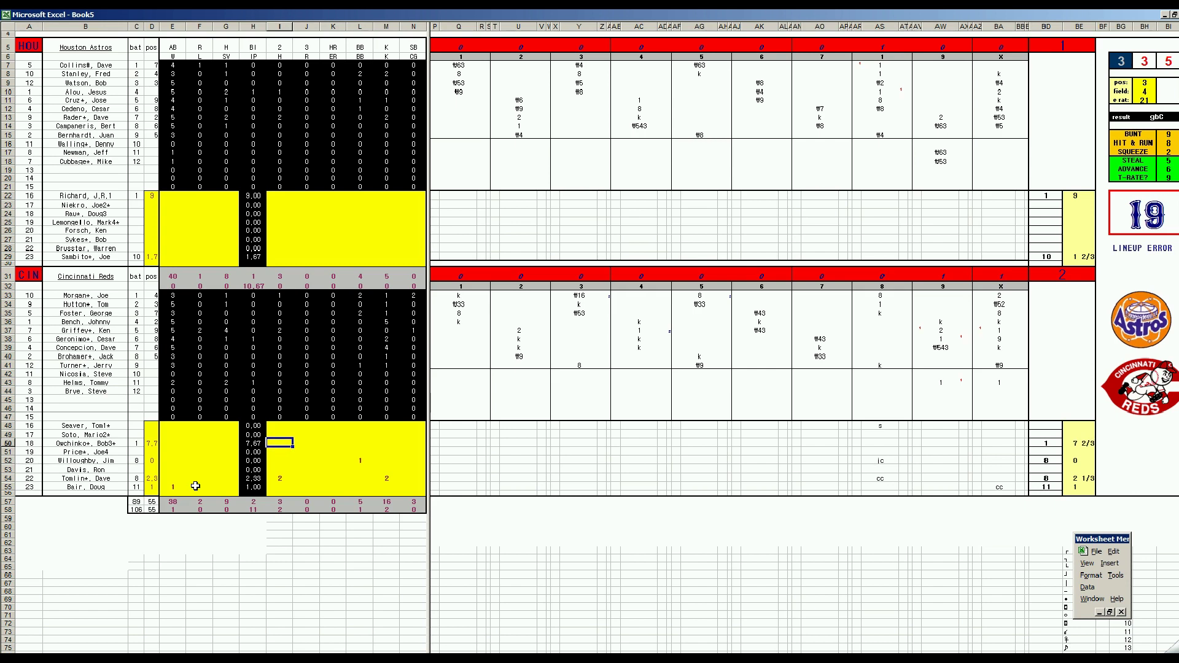
key("Right")
type("1")
key("Right")
type("1")
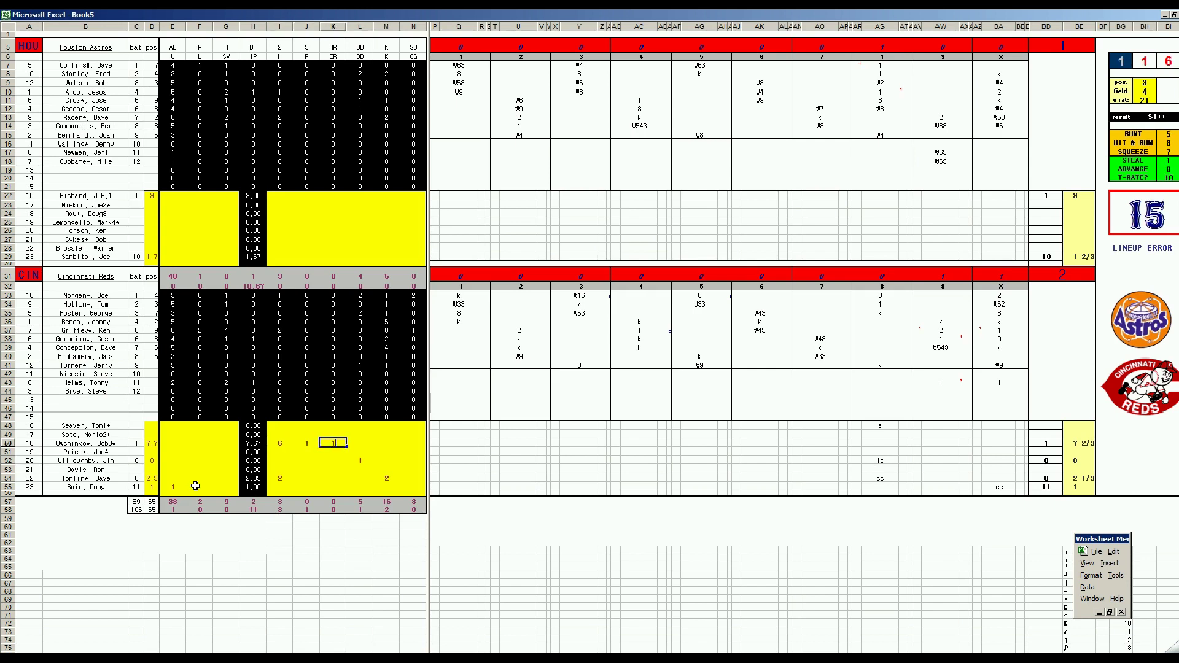
key("Right")
type("3")
key("Right")
type("3")
Enter 1 loss for Houston's row 29 pitcher
key("Up")
key("Home")
key("Up")
key("Up")
key("Up")
key("Up")
key("Up")
key("Up")
key("Up")
key("Up")
key("Up")
key("Up")
key("Up")
key("Up")
key("Up")
key("Up")
key("Up")
key("Up")
key("Up")
key("Up")
key("Up")
key("Up")
type("1")
Enter 4 hits, 1 run, 1 earned run, 1 walk and 2 strikeouts for Houston's row 29 pitcher
key("Right")
key("Right")
key("Right")
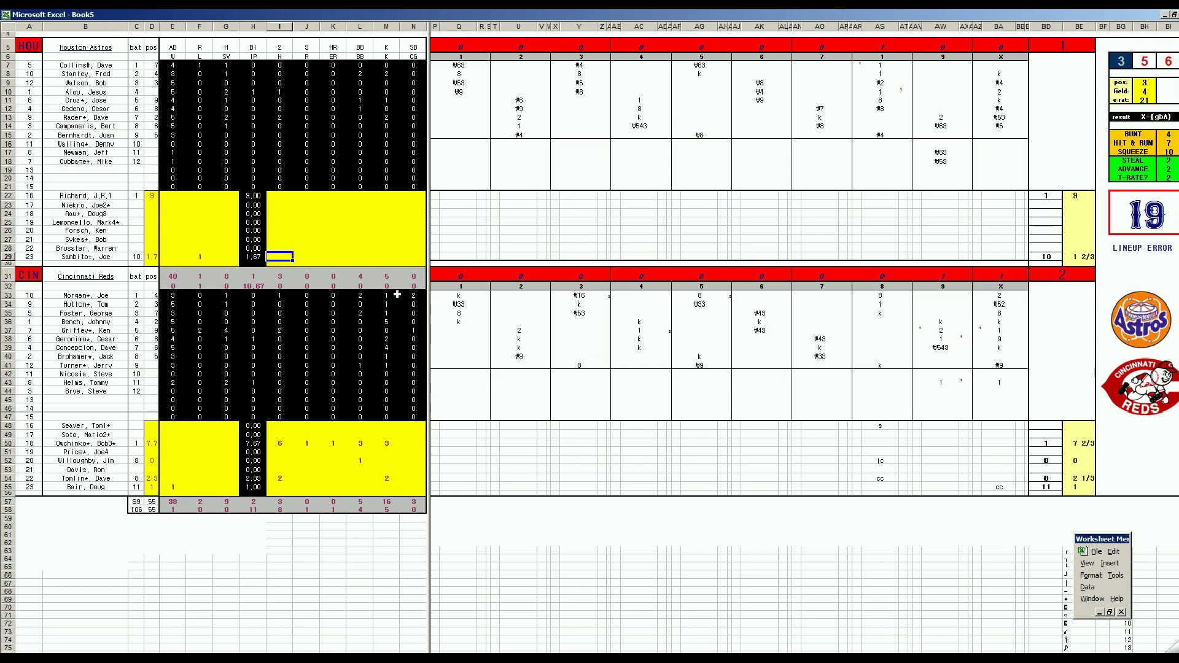
type("4")
key("Tab")
type("1")
key("Tab")
type("1")
key("Tab")
type("1")
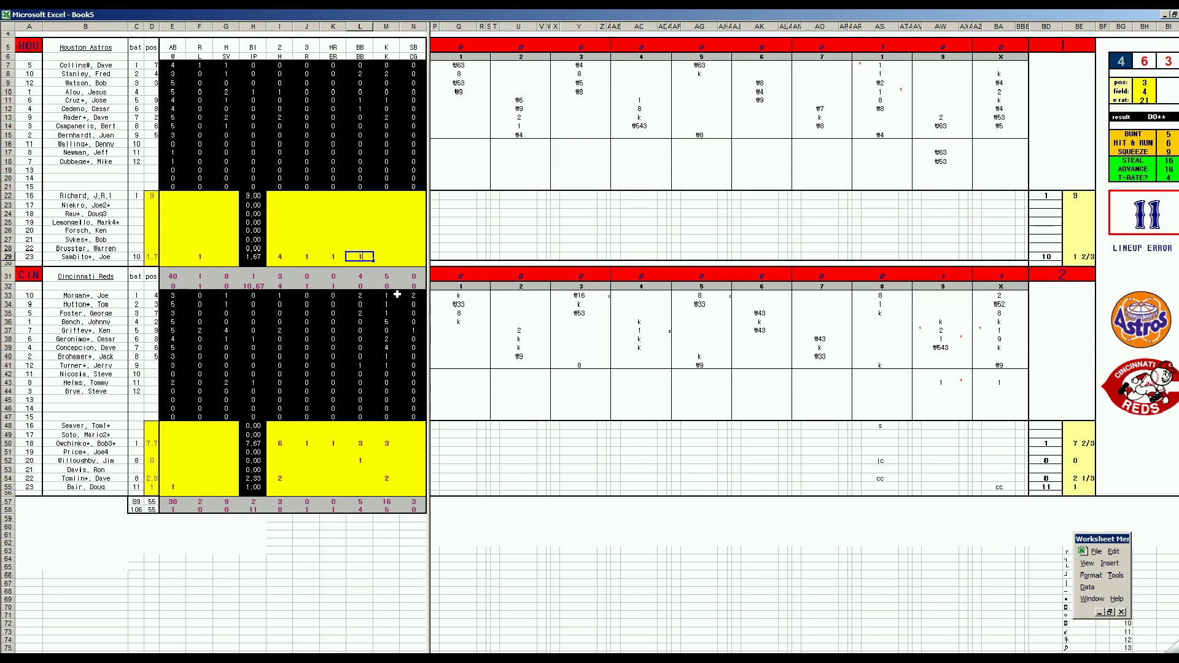
key("Tab")
type("2")
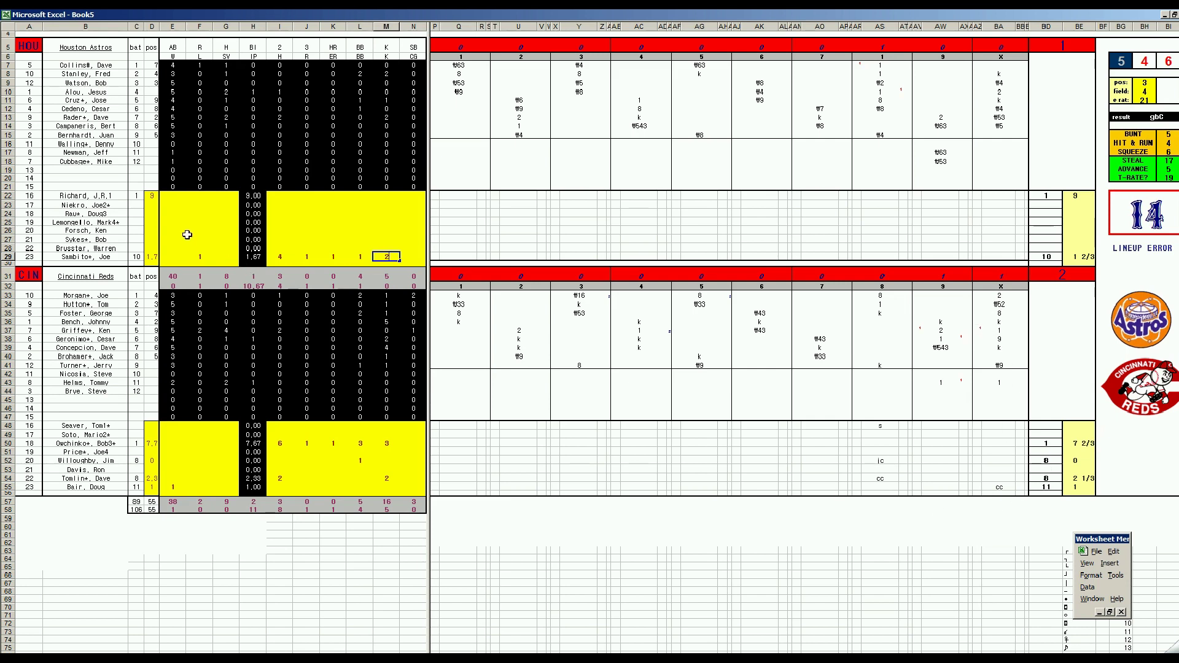
Enter 5 hits, 1 run, 1 earned run, 4 walks and 14 strikeouts for Houston's row 22 pitcher
left_click(192, 215)
key("Up")
key("Up")
key("Right")
key("Right")
key("Right")
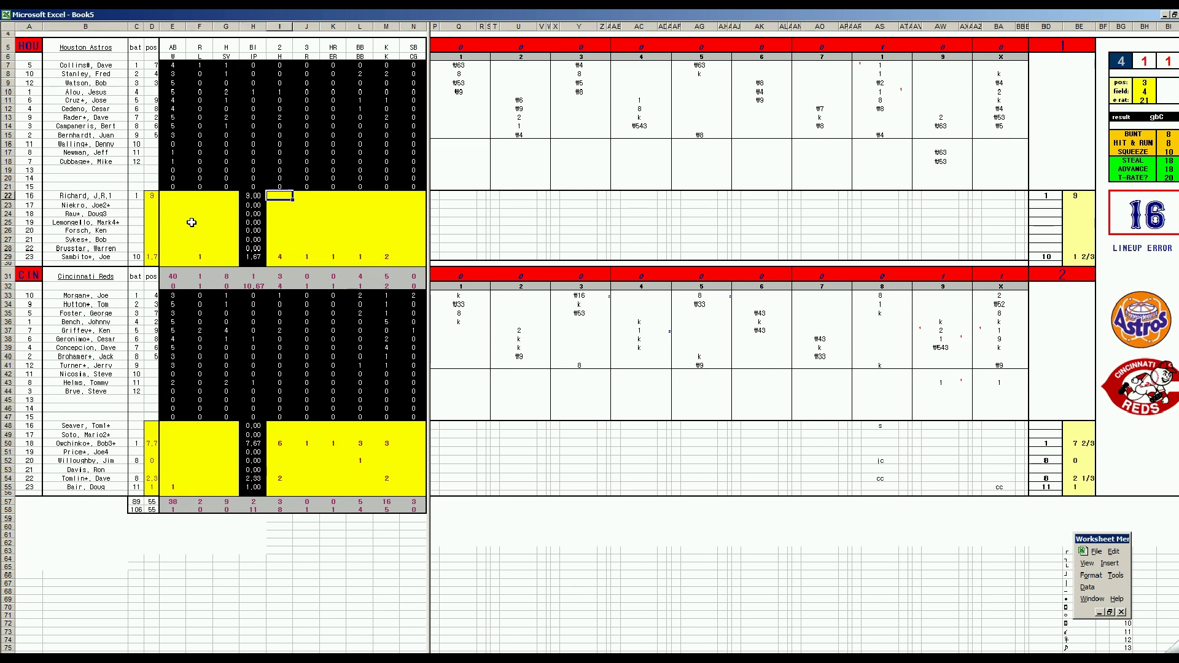
type("5")
key("Right")
type("1")
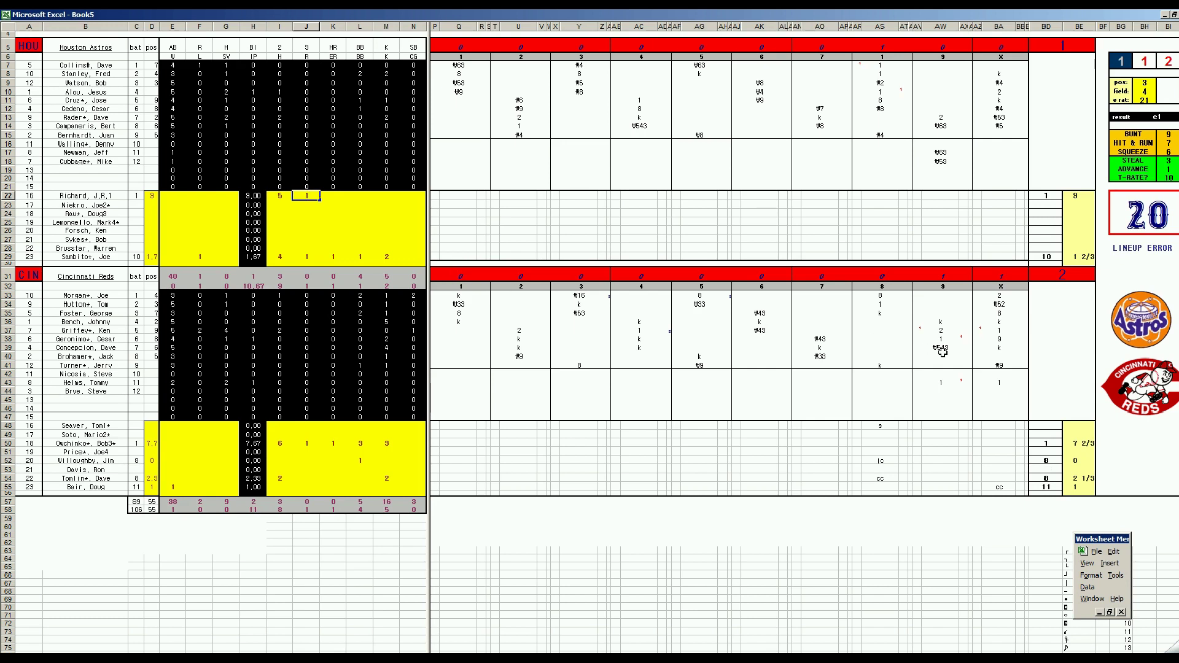
key("Right")
type("1")
key("Right")
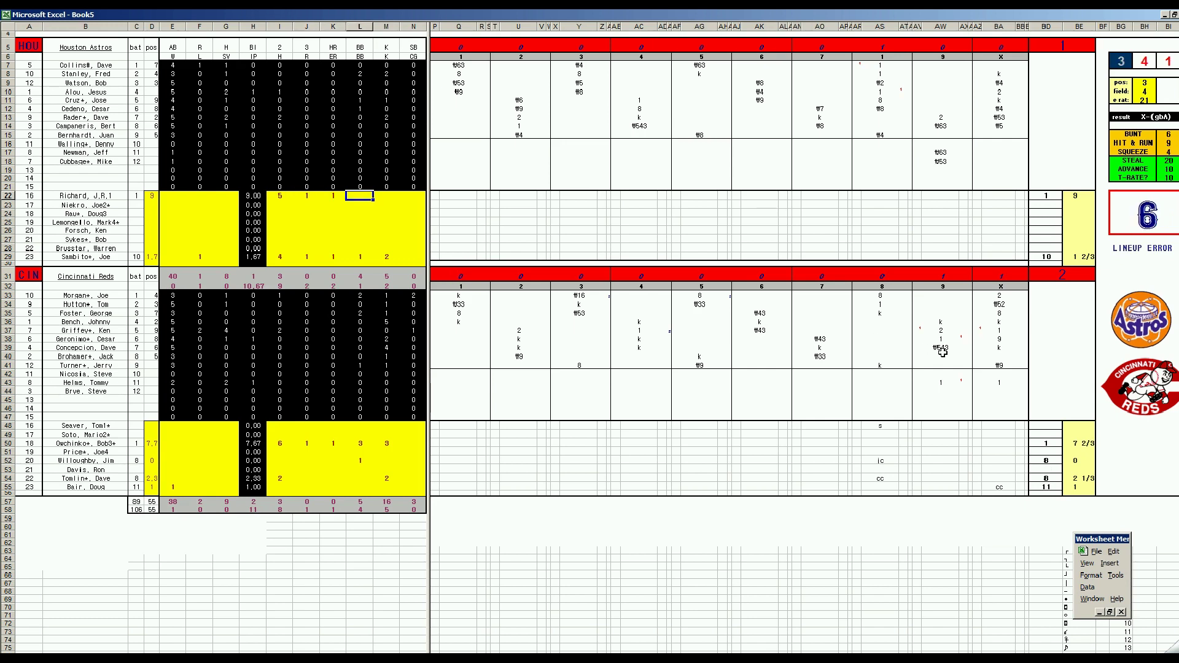
type("4")
key("Right")
type("1")
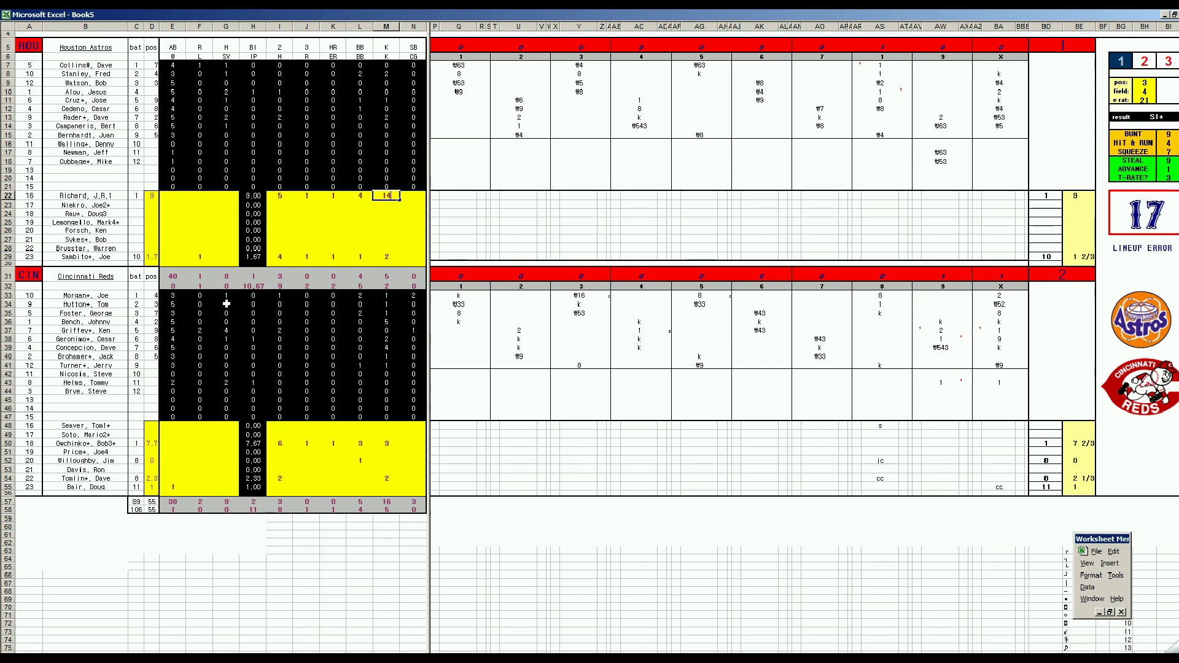
left_click(193, 223)
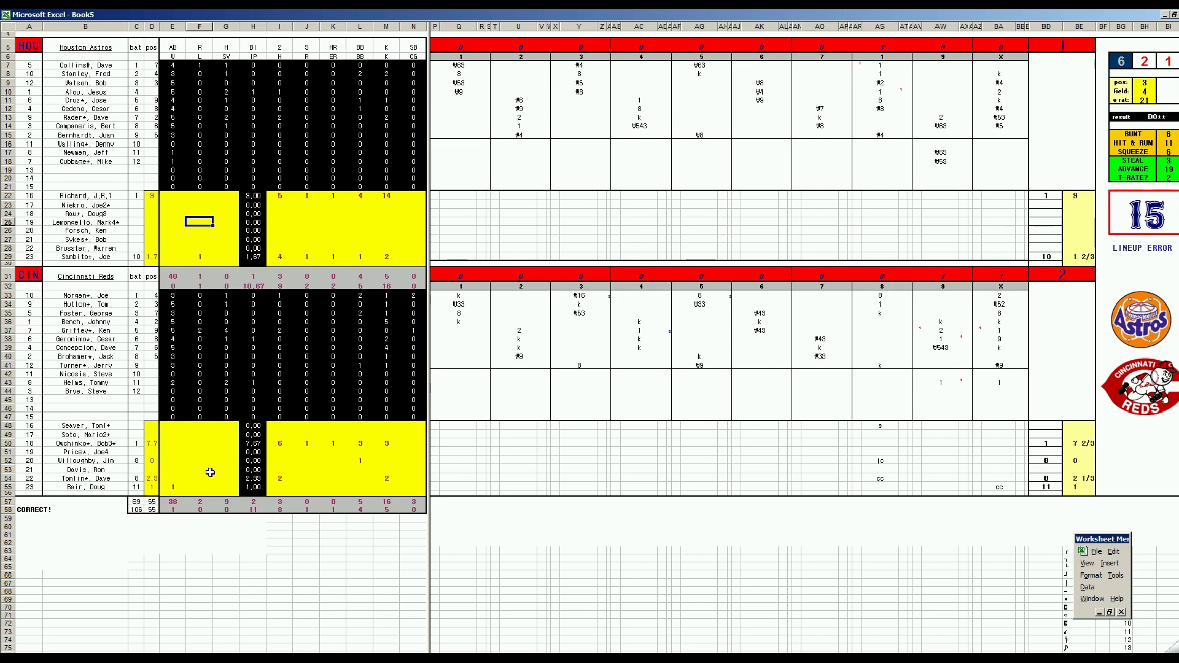
Save the completed scoresheet as NLCS04cinhou.xls in the league folder
left_click(200, 442)
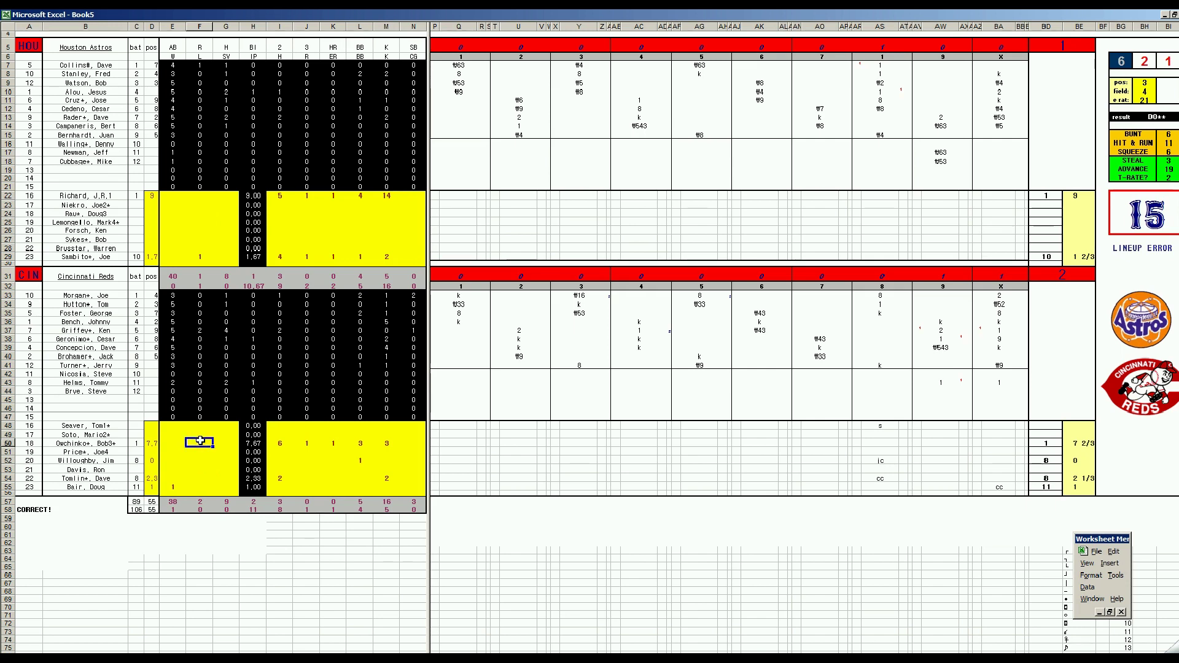
key("ctrl+s")
left_click(423, 149)
left_click(437, 297)
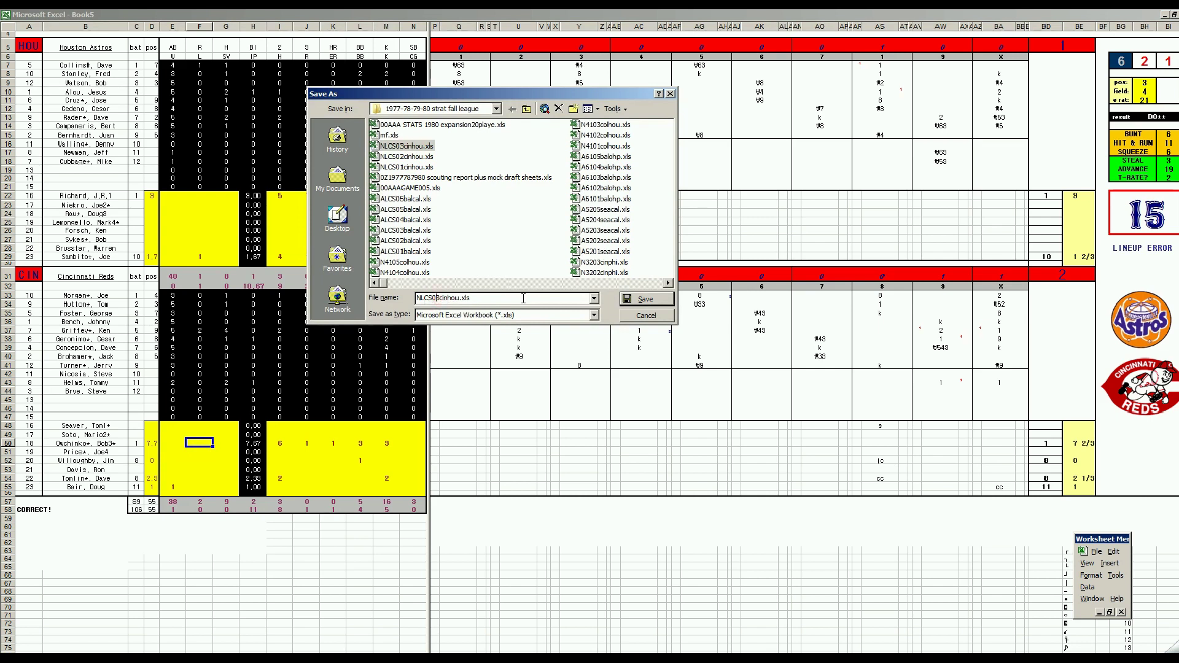
key("BackSpace")
type("4")
key("Return")
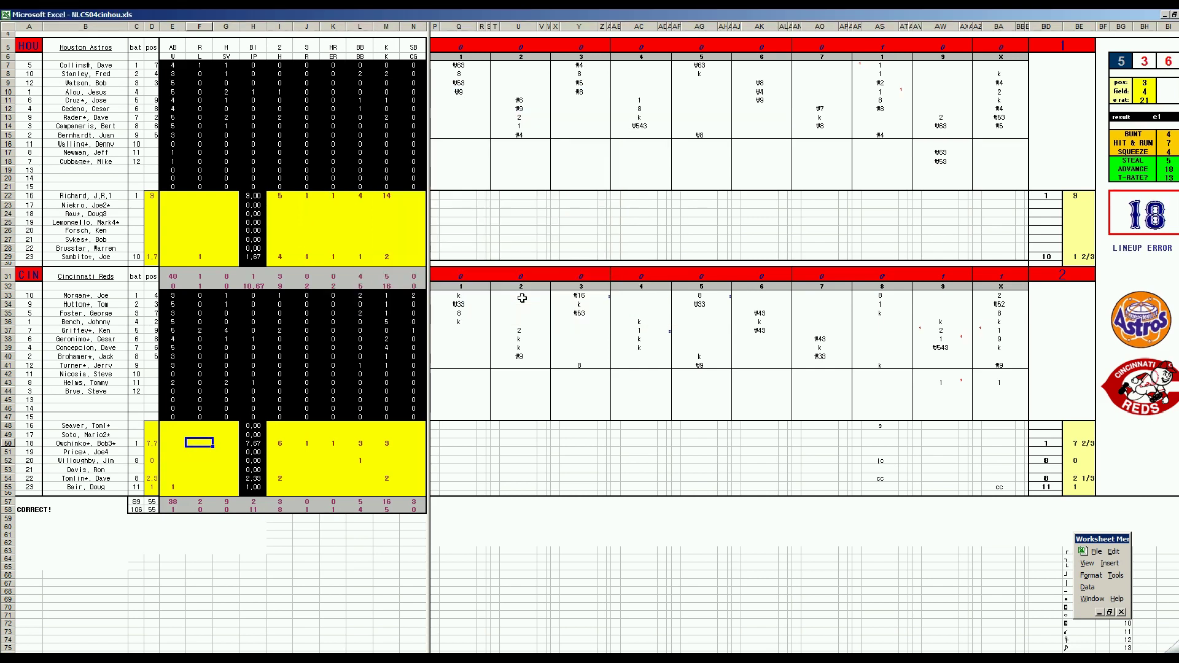
Save another copy over the existing mf.xls and close it without saving further changes
key("F12")
type("mf")
key("Return")
key("Return")
key("ctrl+w")
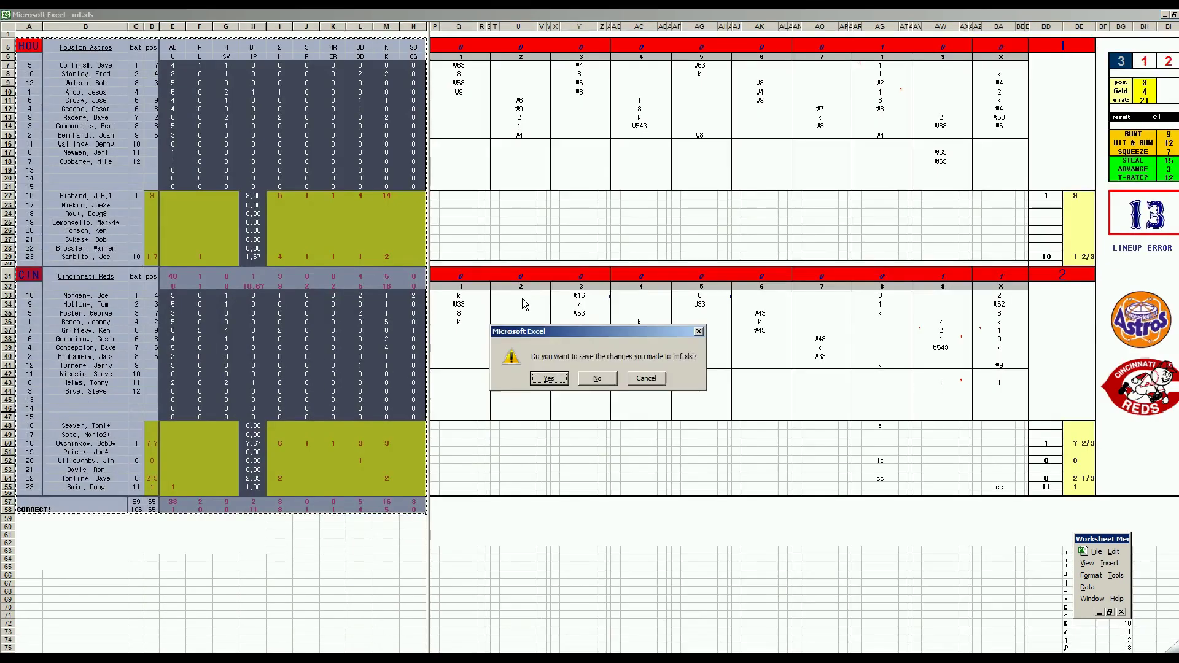
key("n")
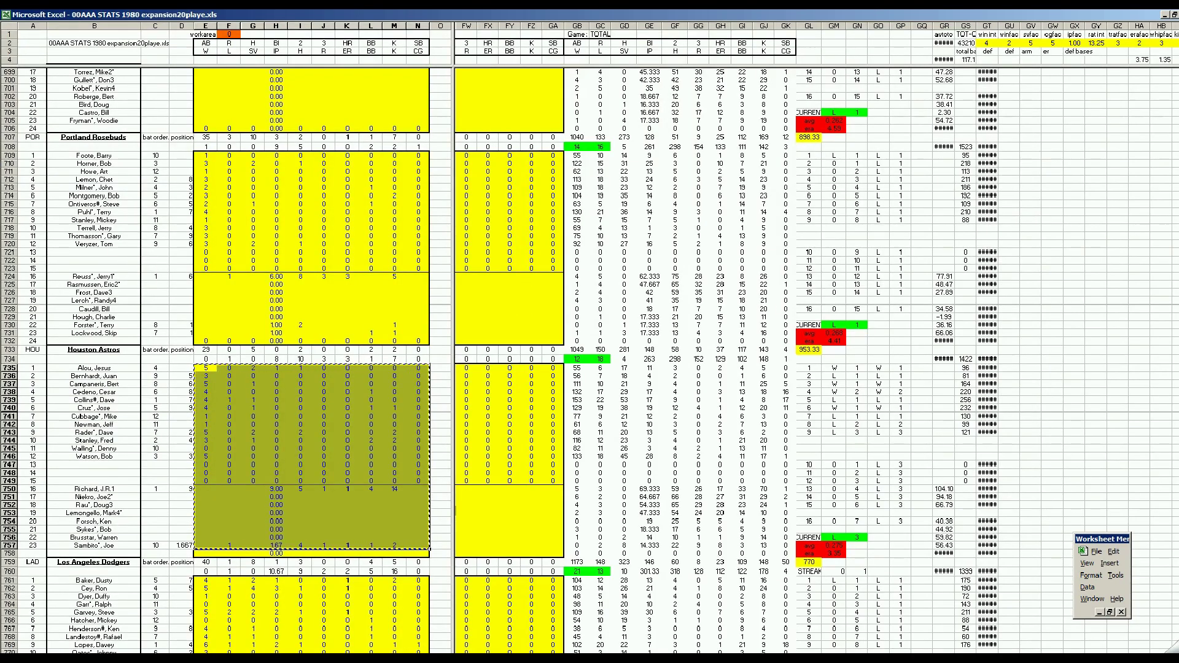
Paste Houston's copied player statistics from the work area into its Game 9 columns, starting at row 735
scroll(817, 356, "left", 10)
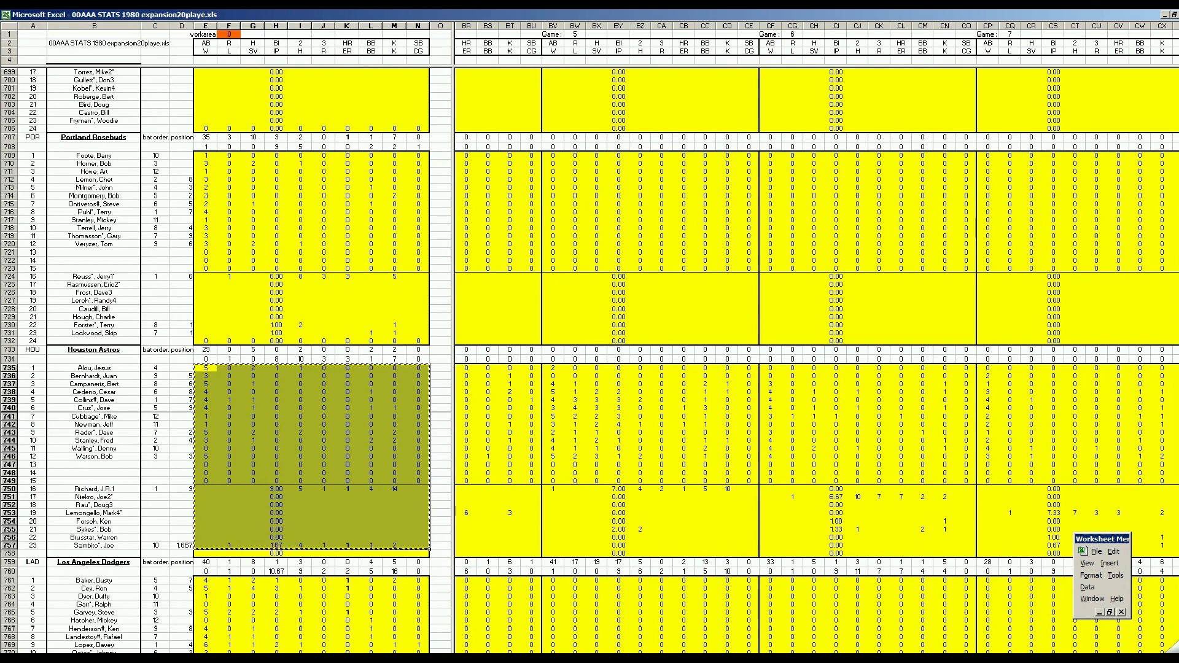
scroll(817, 356, "right", 4)
scroll(816, 356, "right", 6)
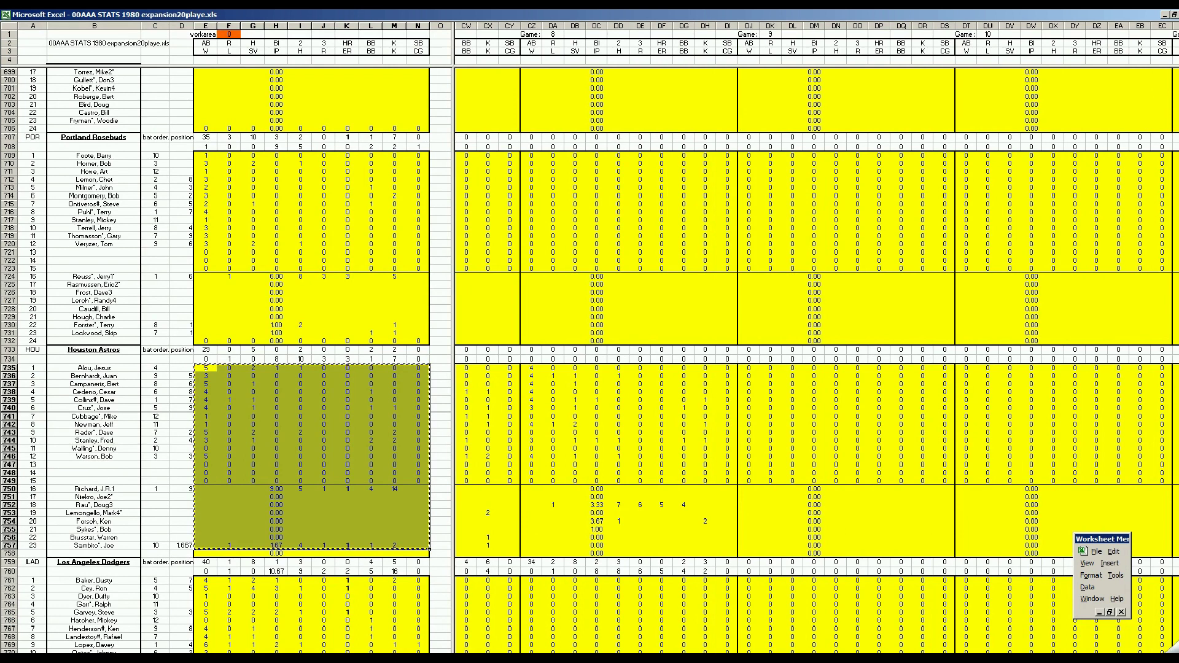
scroll(817, 356, "right", 1)
scroll(606, 502, "right", 1)
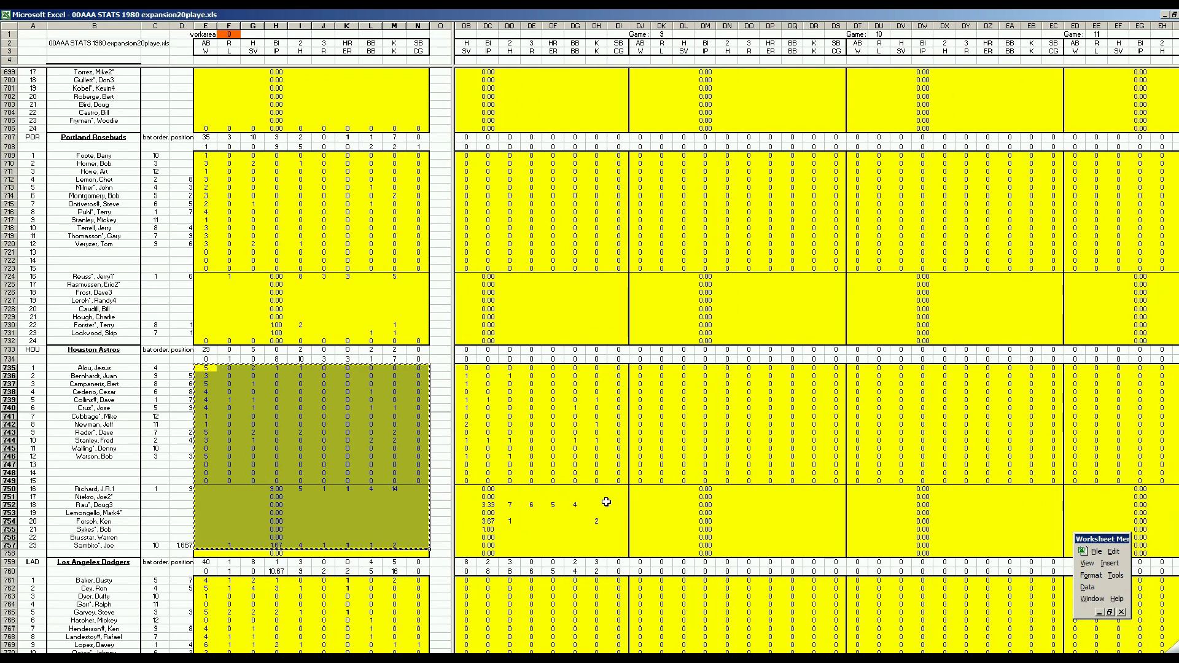
right_click(639, 372)
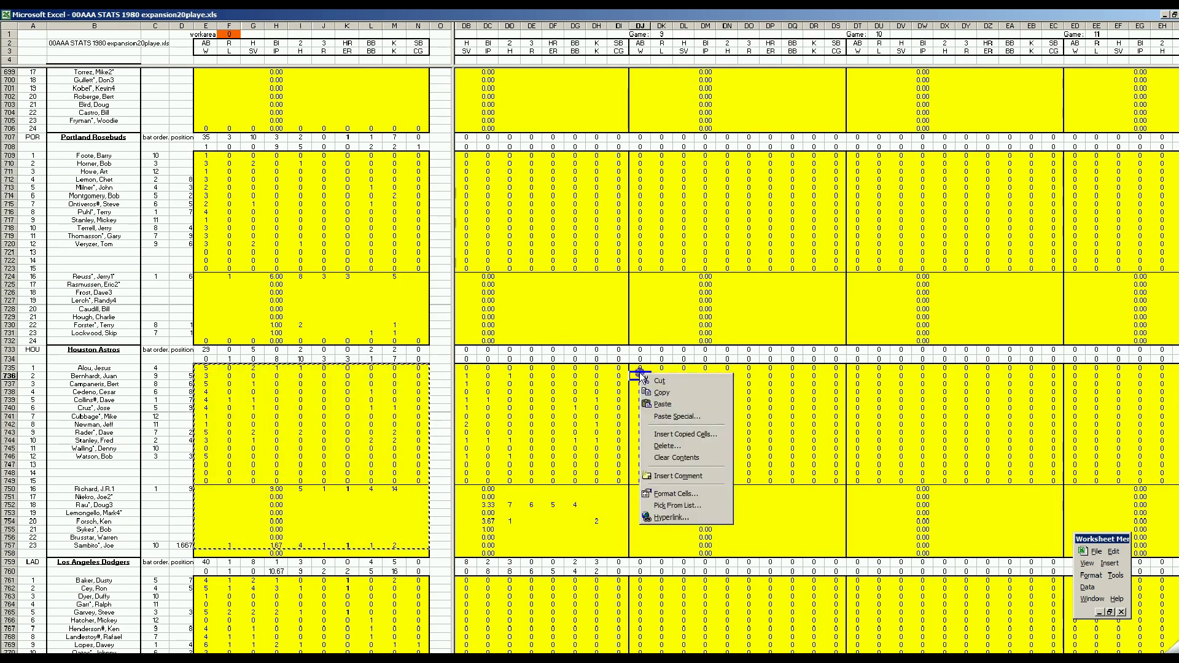
left_click(642, 369)
right_click(642, 368)
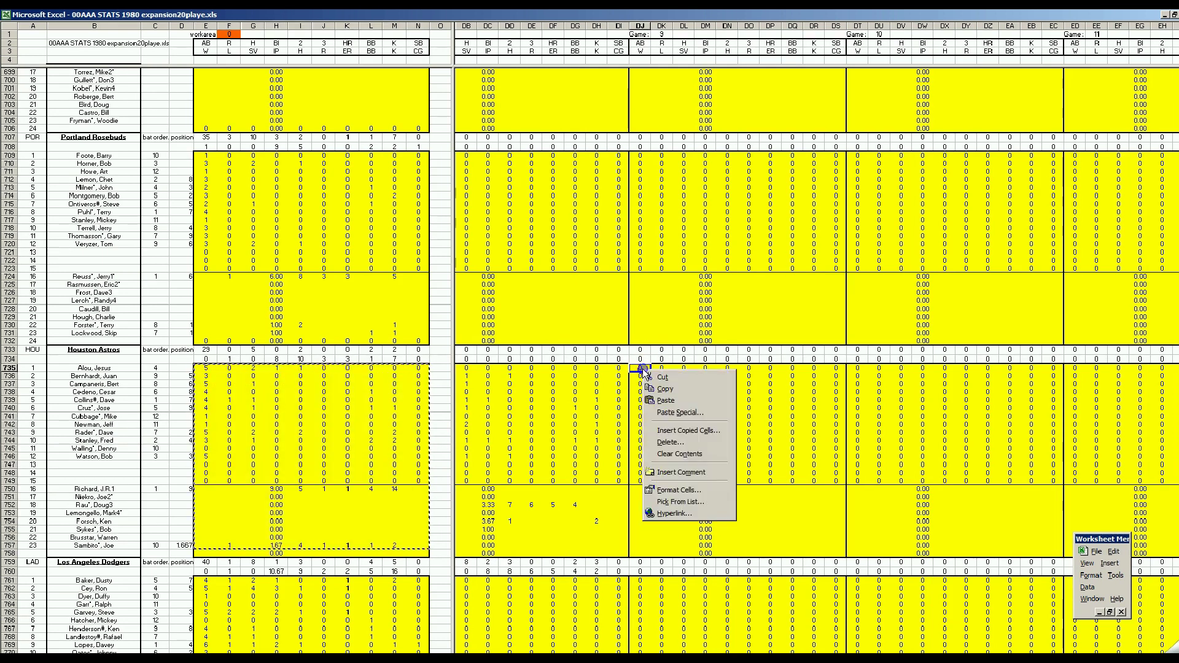
left_click(663, 402)
left_click(376, 465)
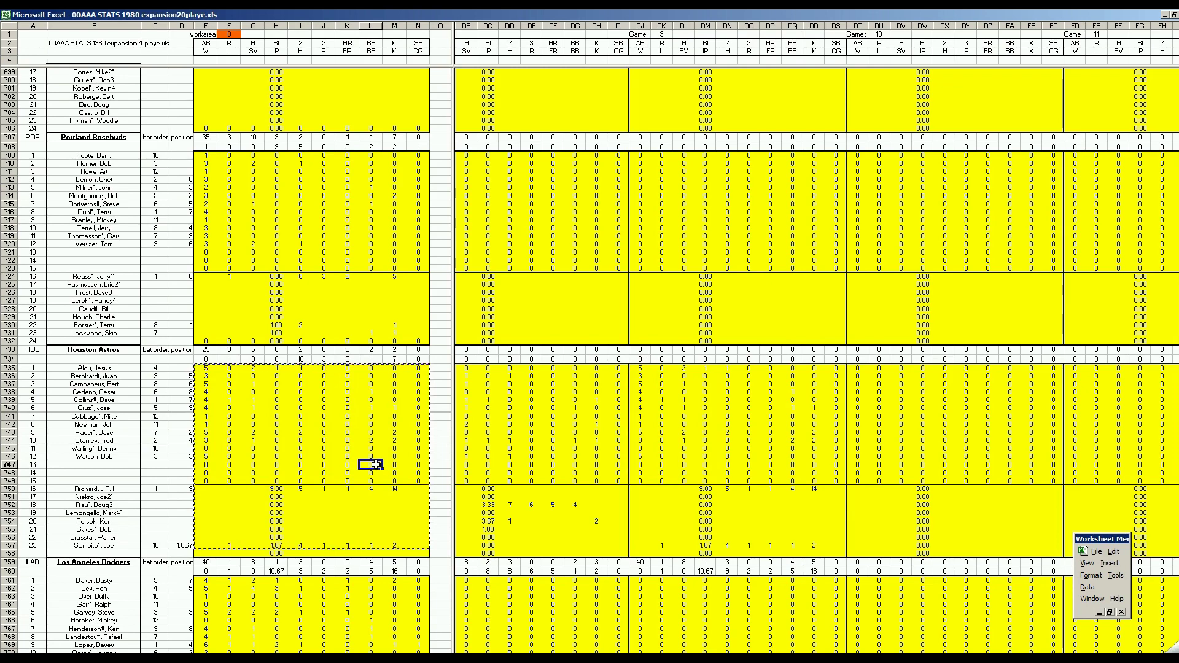
Copy Cincinnati's player statistics from the work area into its Game 8 columns, starting at row 553
key("ctrl+c")
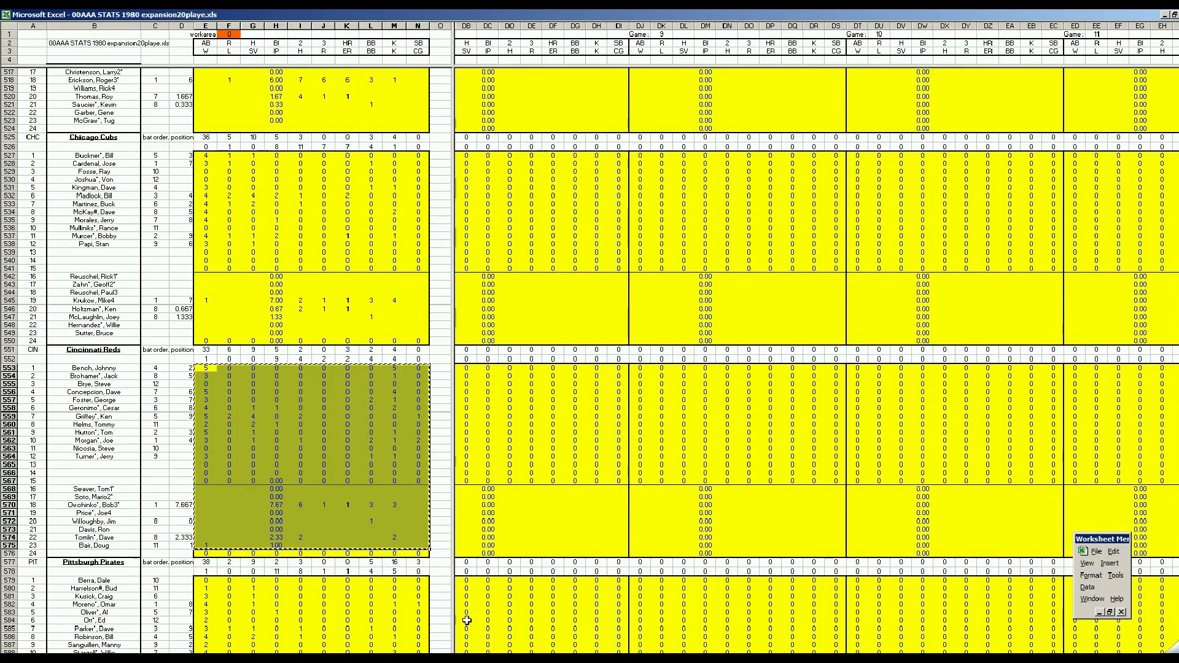
scroll(817, 344, "left", 7)
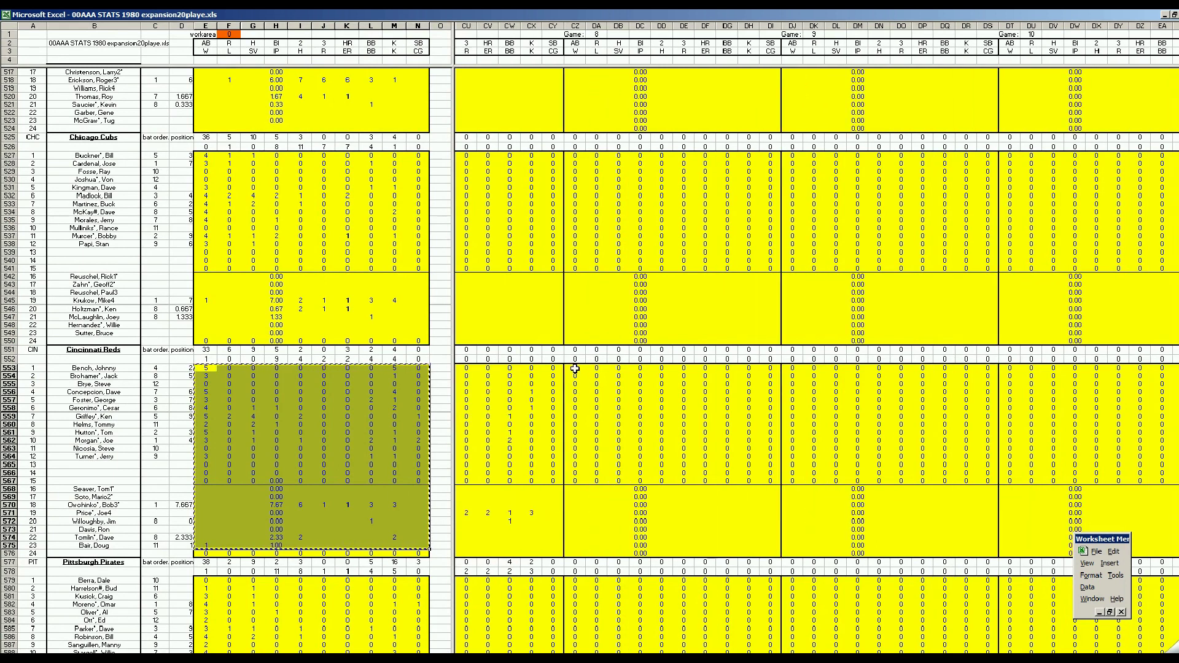
right_click(574, 369)
left_click(592, 400)
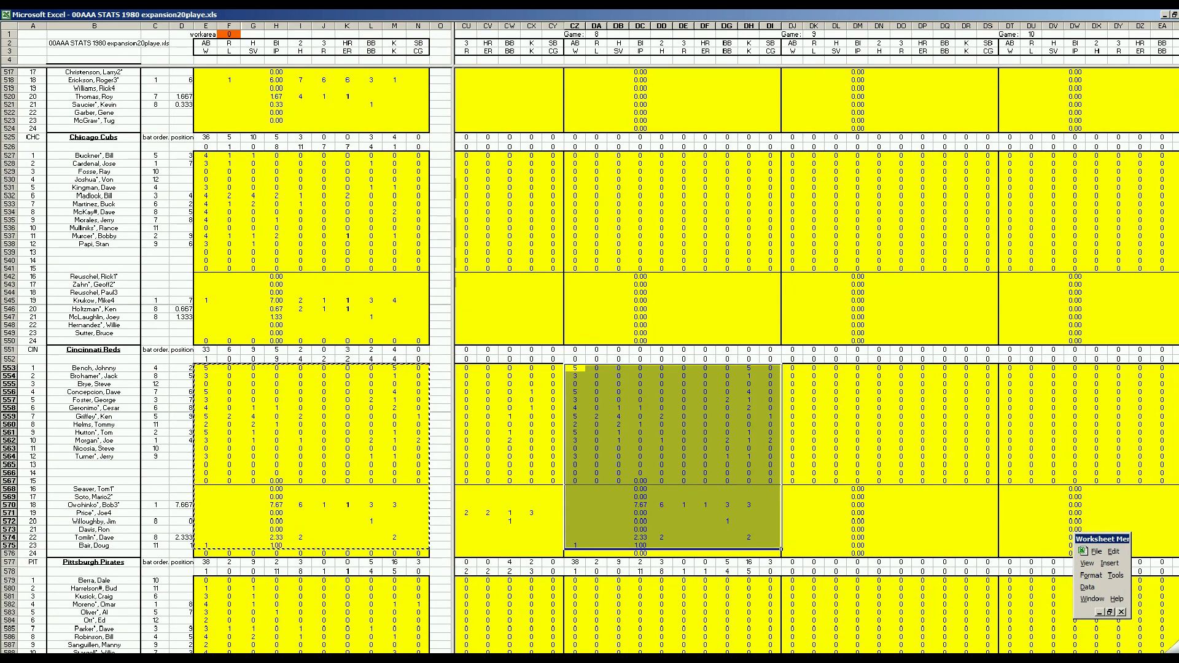
scroll(816, 359, "right", 20)
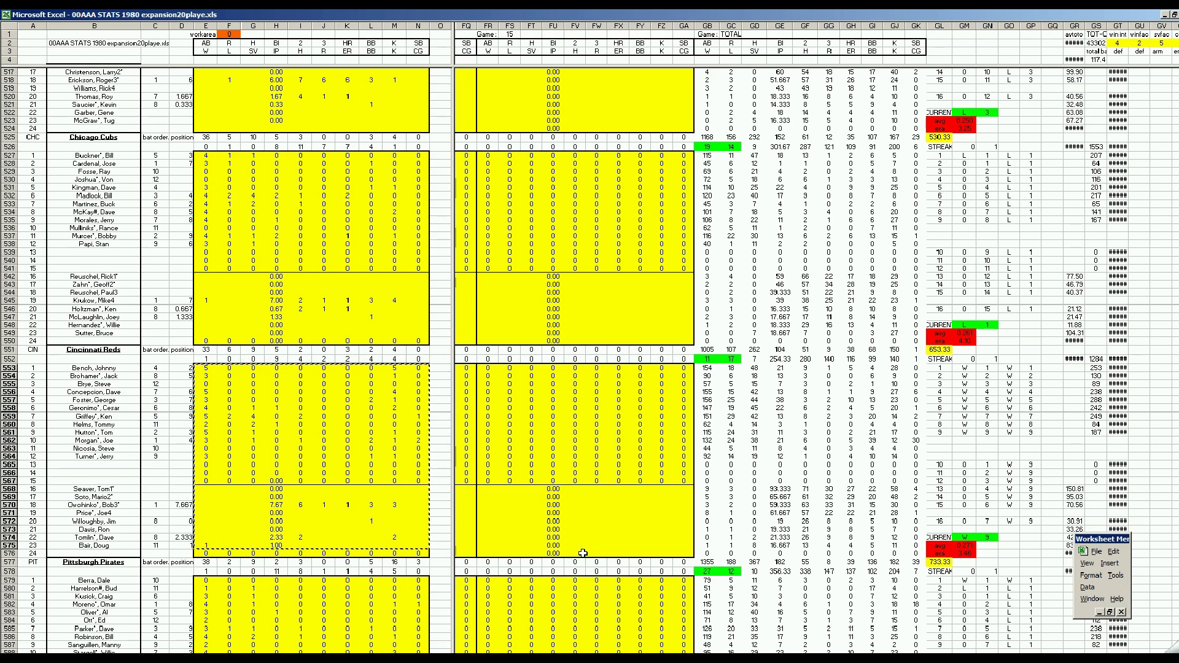
left_click(638, 522)
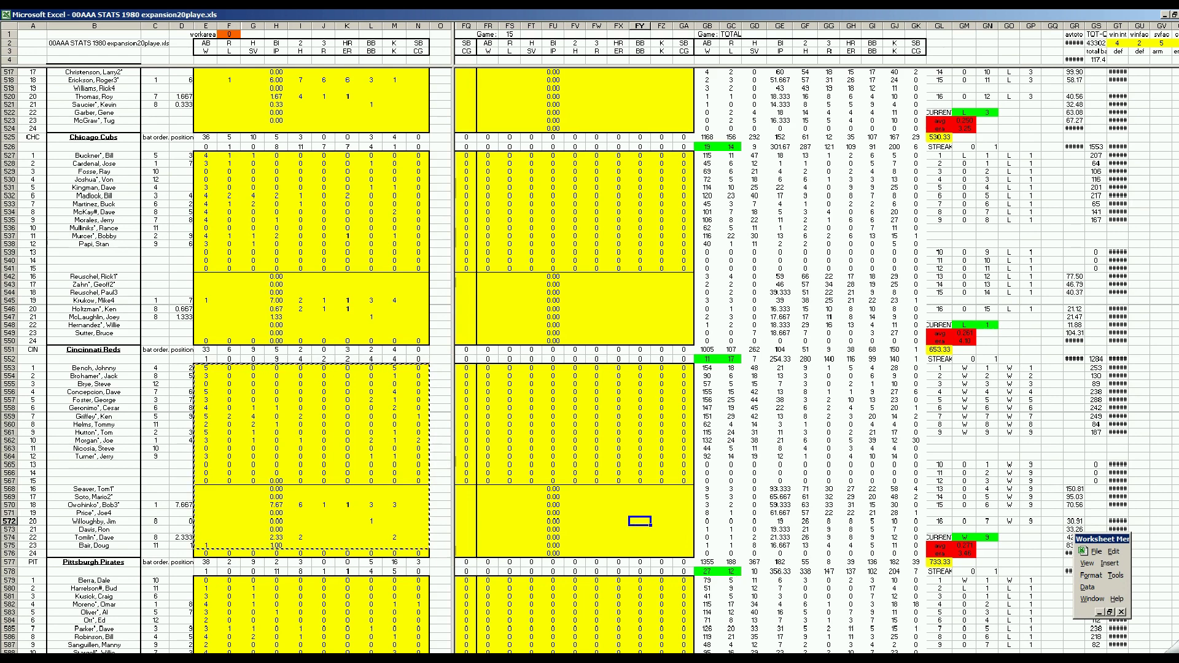
Switch to the standings sheet and examine the seeded teams in the National League divisions
key("ctrl+Page_Down")
left_click(330, 387)
scroll(332, 393, "down", 2)
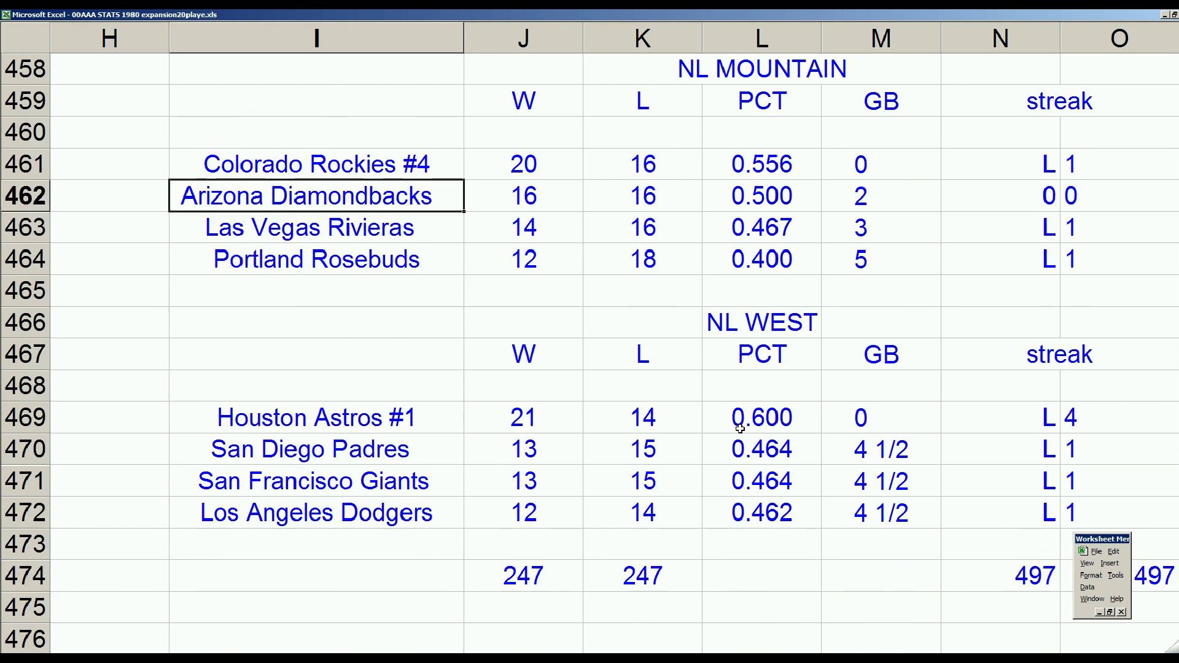
scroll(429, 363, "up", 2)
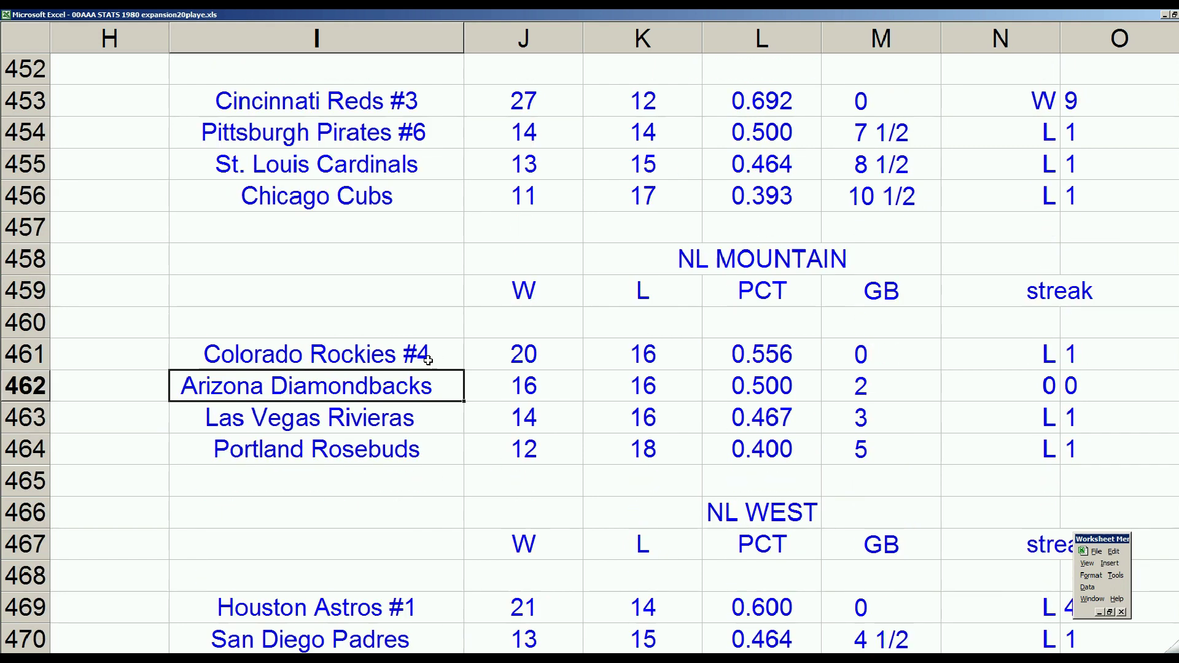
scroll(428, 360, "up", 3)
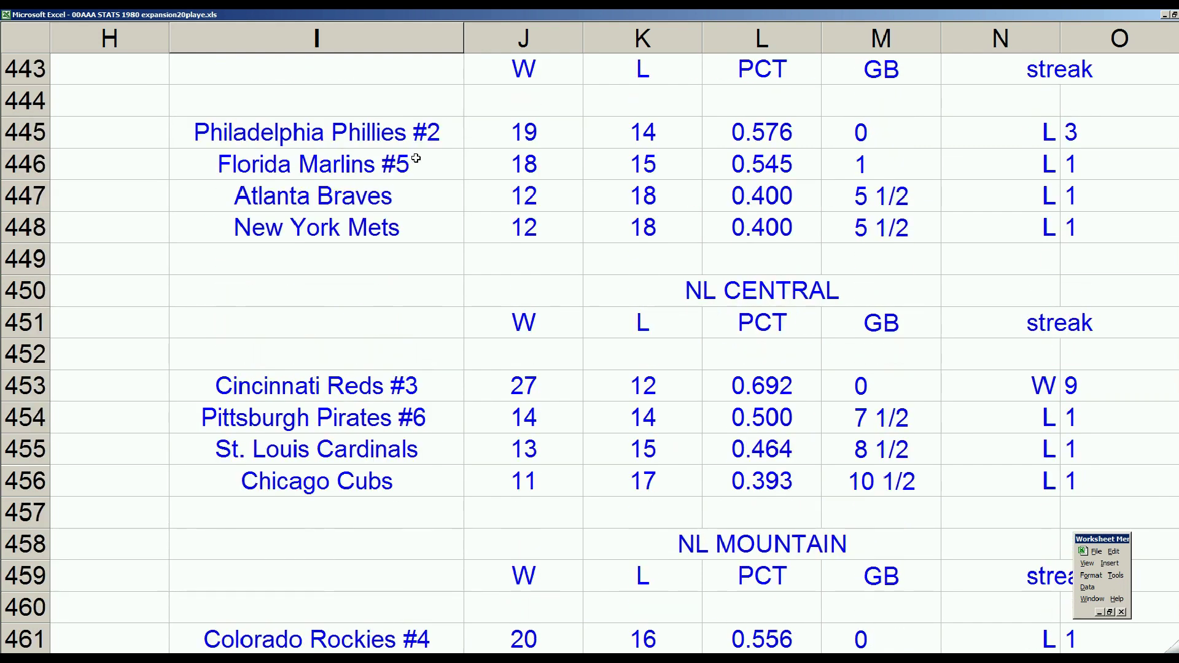
left_click(372, 393)
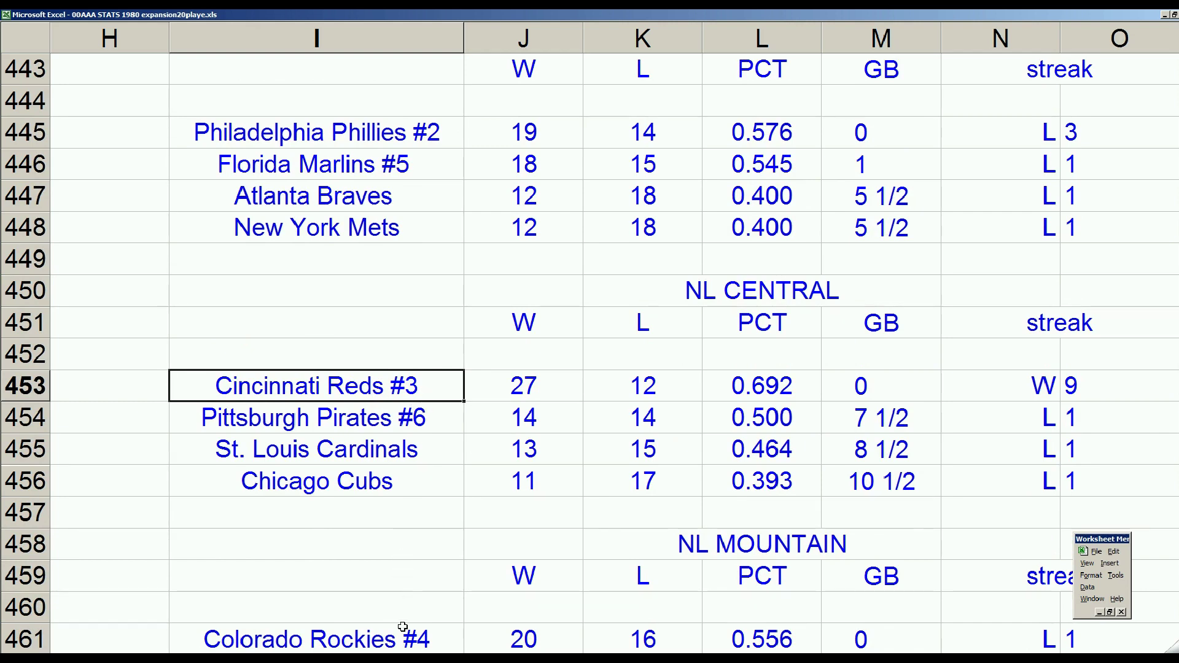
left_click(404, 423)
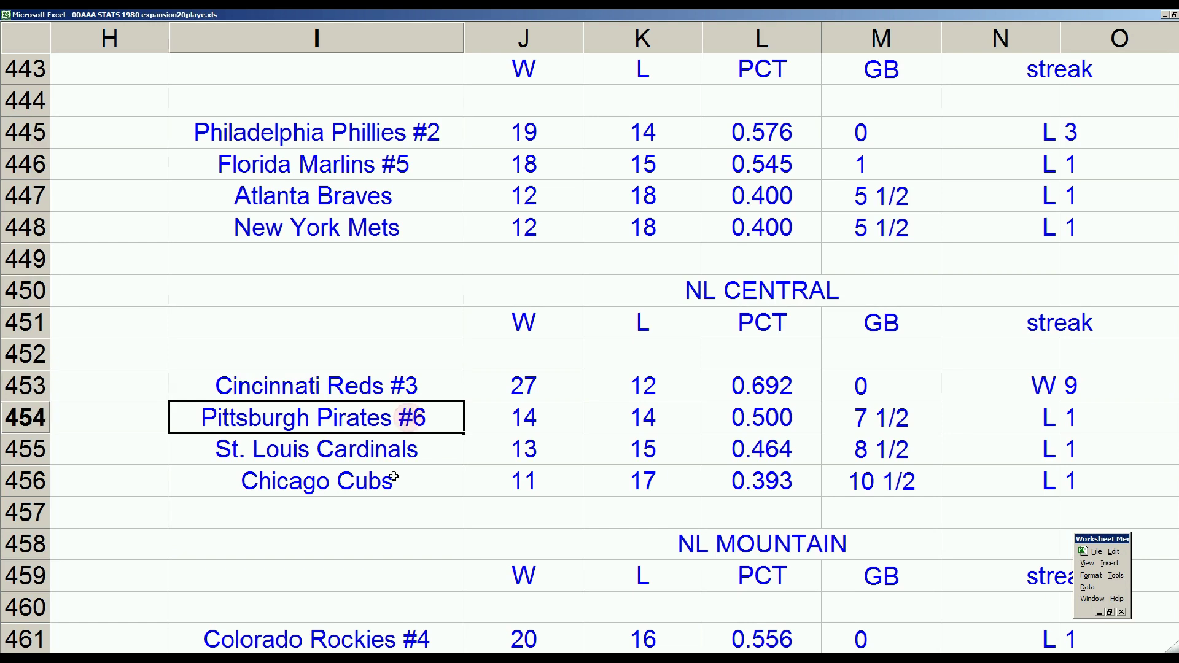
left_click(388, 140)
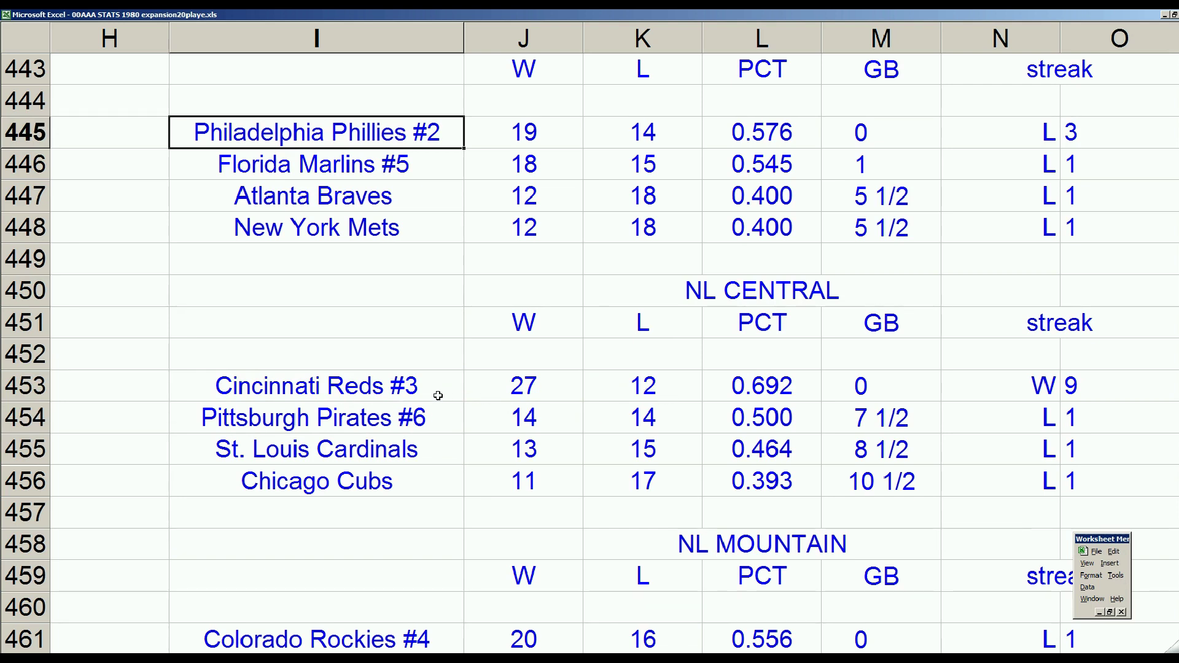
left_click(413, 385)
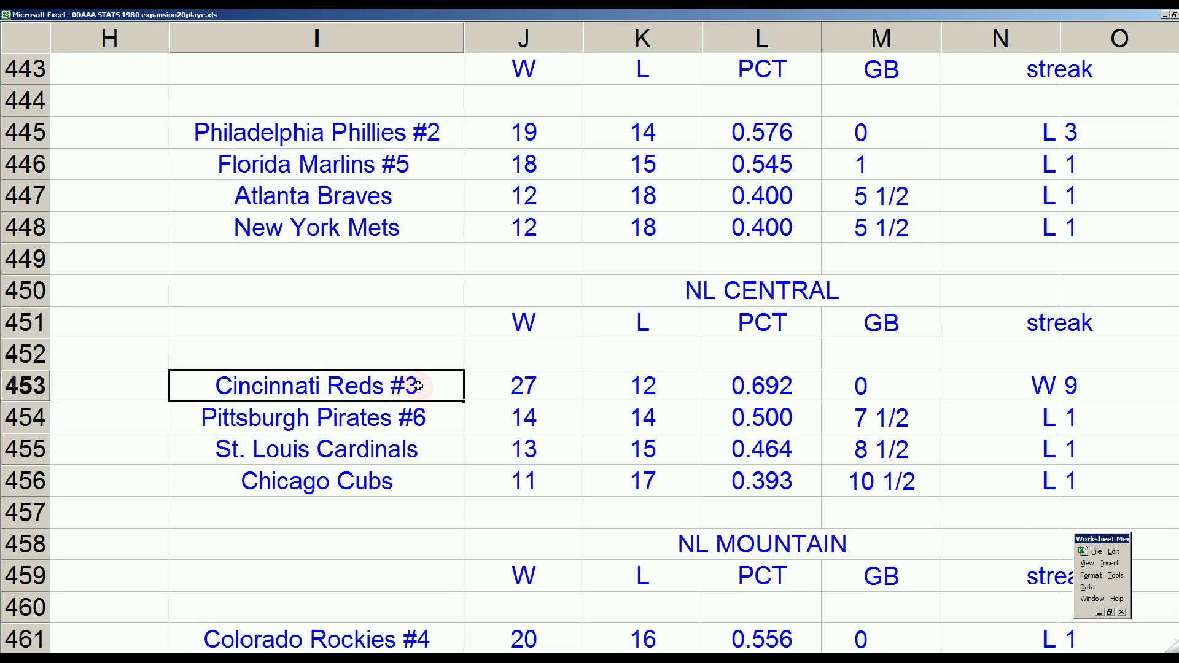
Examine the American League division standings and their seeded teams beside the National League ones
key("Left")
key("Left")
key("Left")
key("Left")
key("Left")
key("Left")
key("Left")
key("Left")
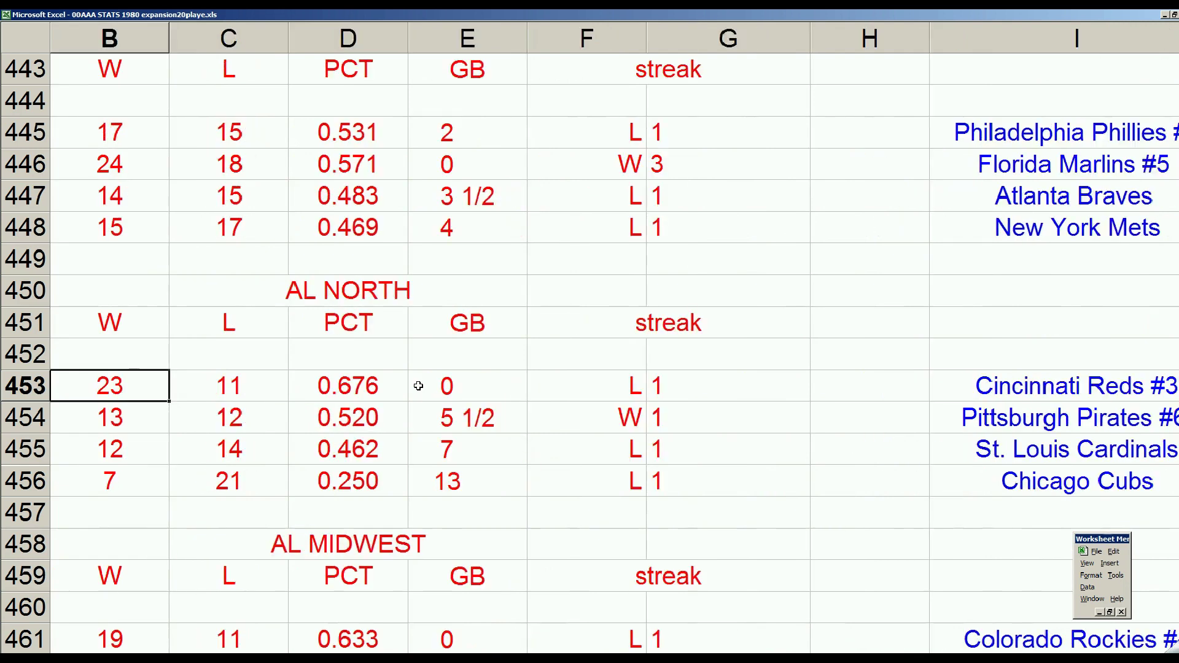
key("Up")
key("Up")
key("Up")
key("Up")
key("Up")
key("Up")
key("Up")
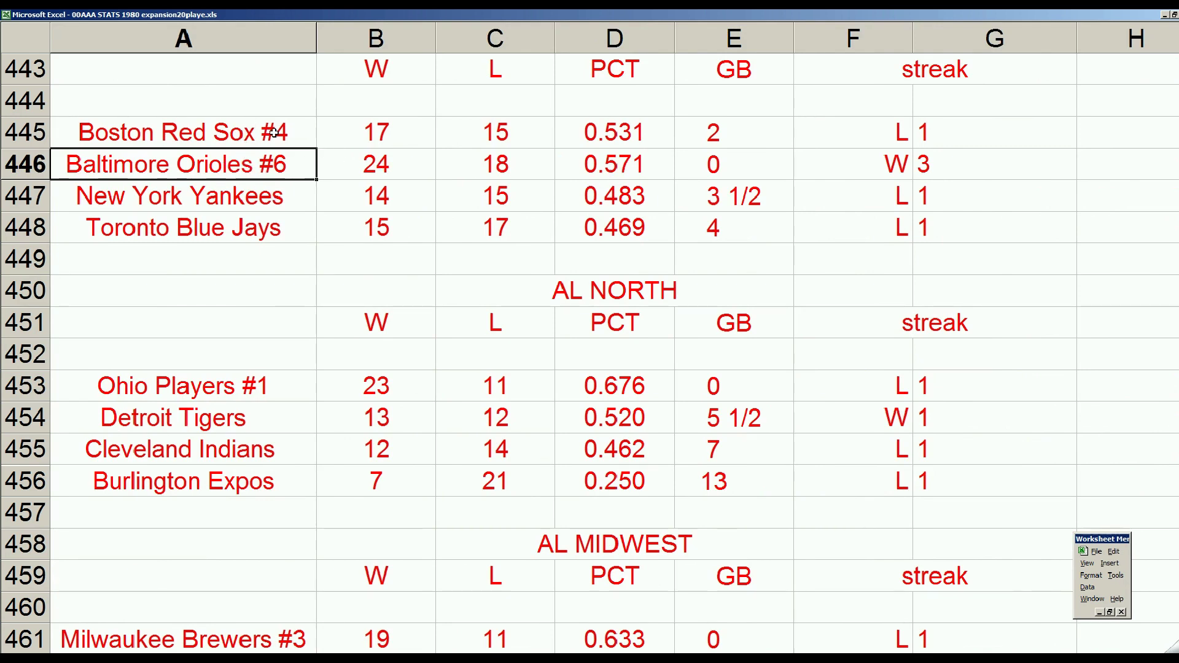
Examine the American League division table from Boston through Toronto, comparing the seeded Red Sox and Orioles with the Yankees and Blue Jays
left_click(25, 227)
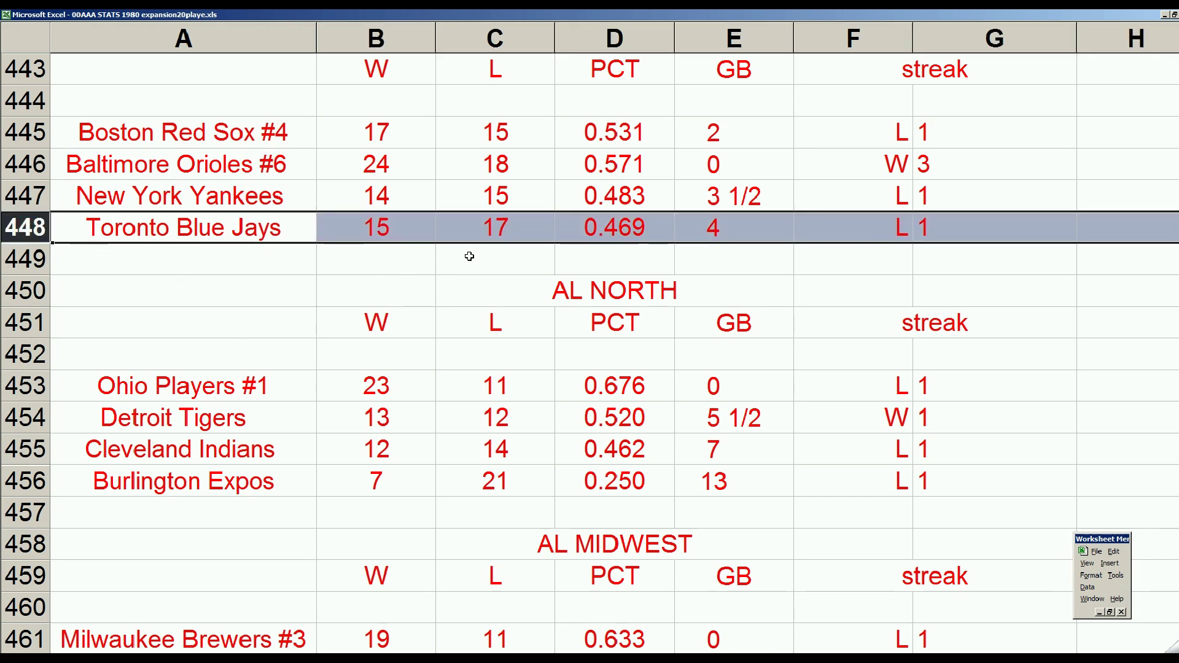
left_click(412, 255)
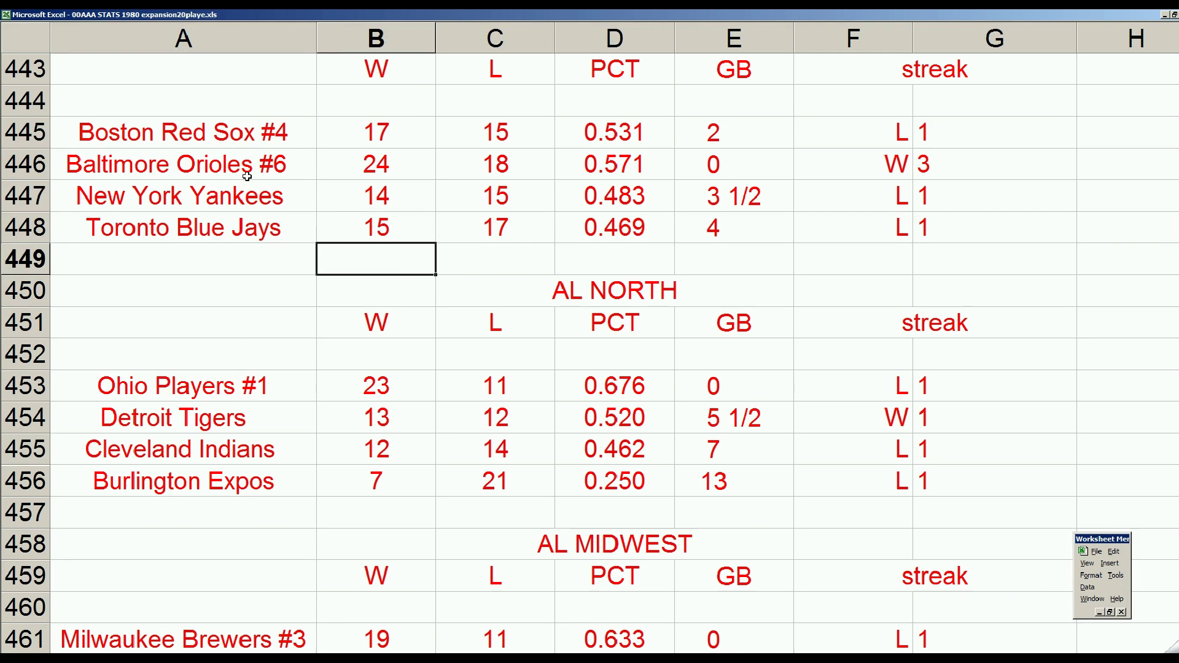
left_click_drag(215, 132, 678, 202)
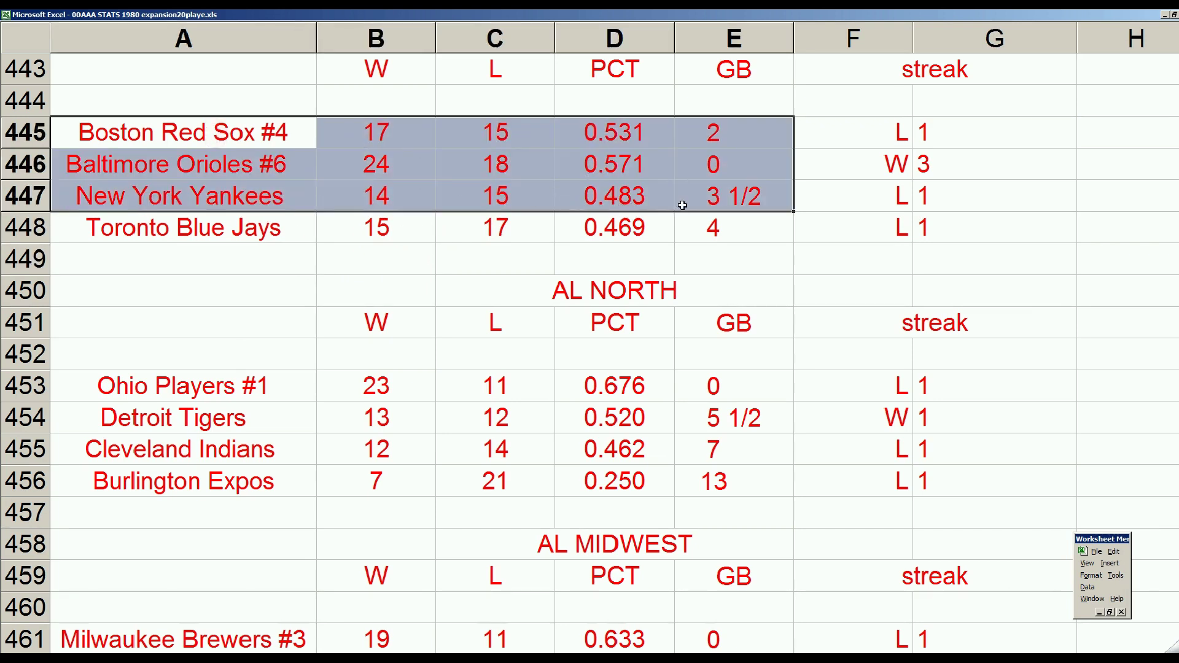
left_click(267, 232)
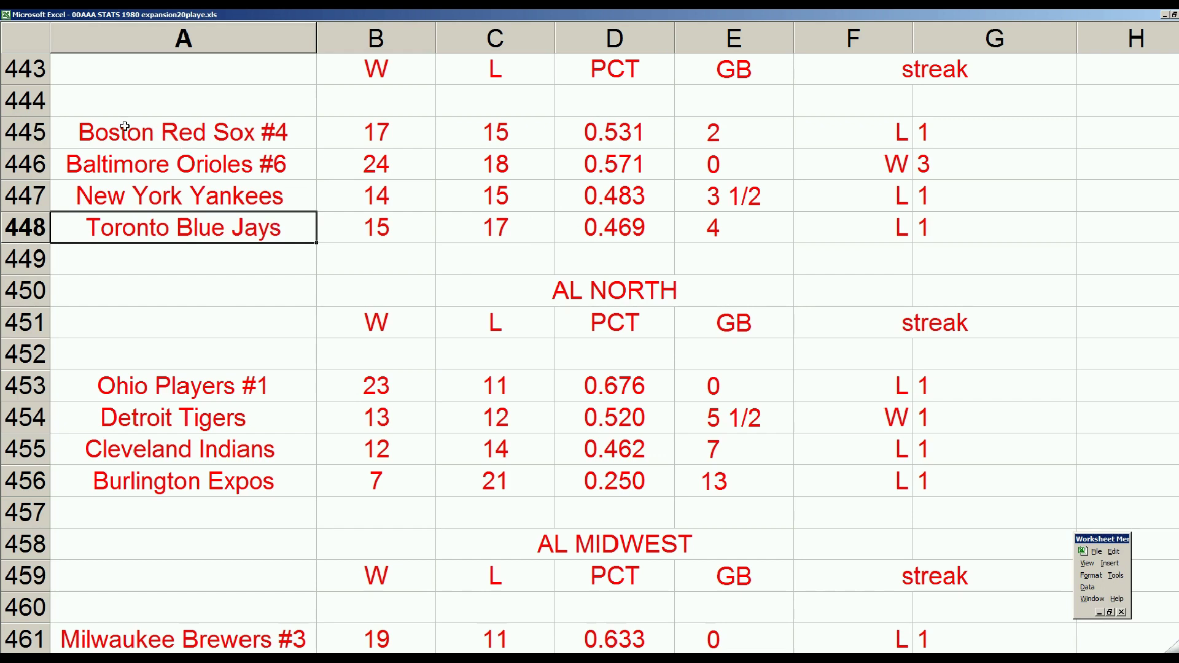
left_click_drag(48, 131, 42, 185)
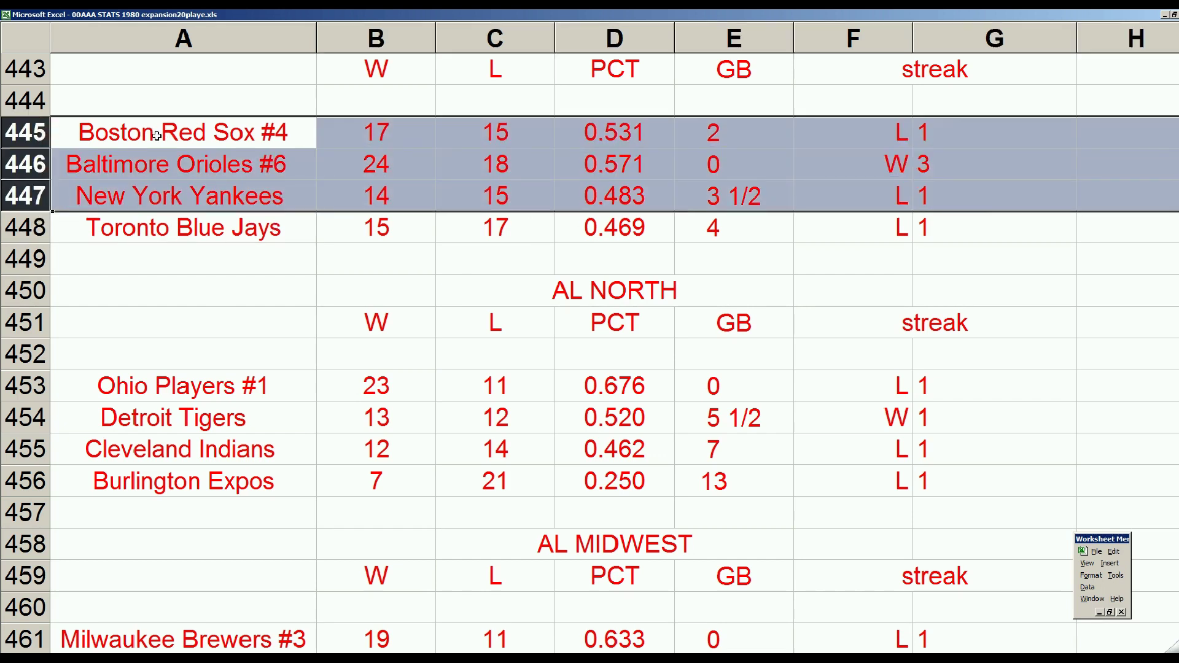
left_click(252, 173)
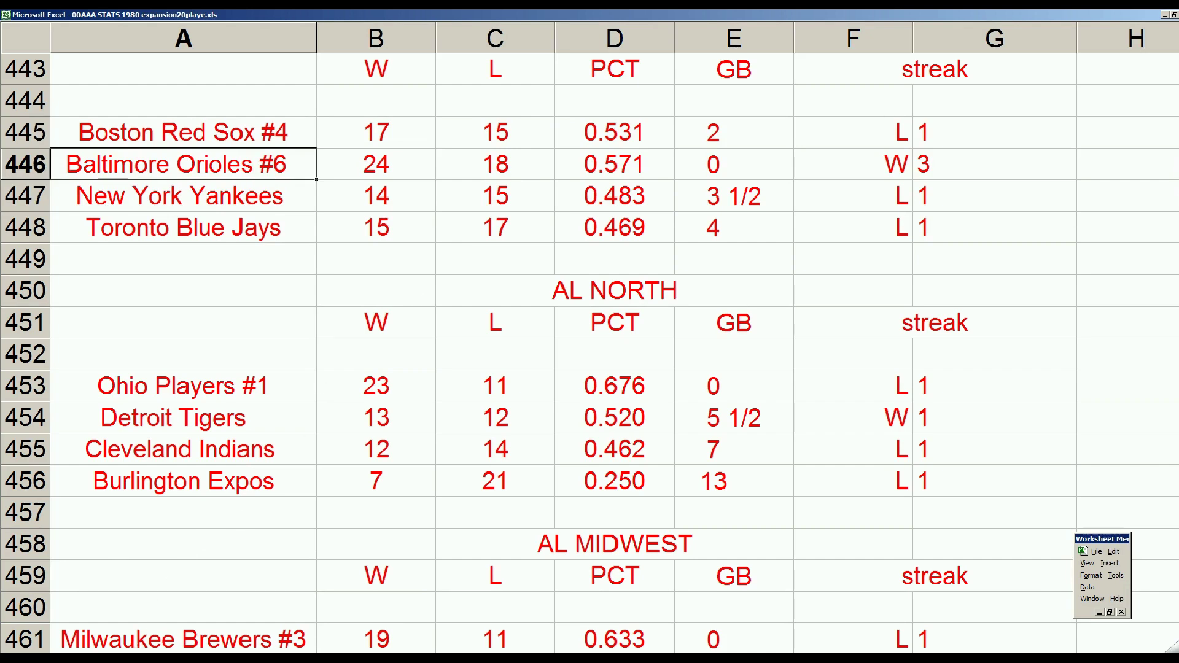
Switch to the scouting report workbook, clear the Houston and Cincinnati pitchers from DM24:DO32, and enter "done" for Houston in DM24
key("ctrl+Page_Down")
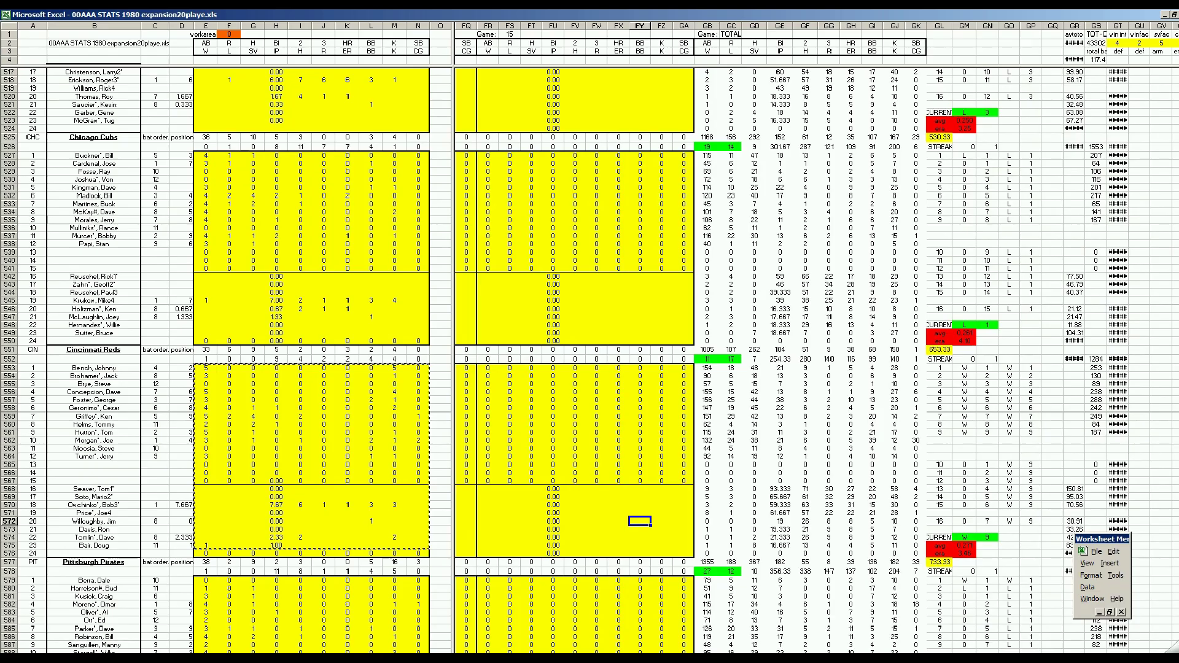
key("ctrl+Tab")
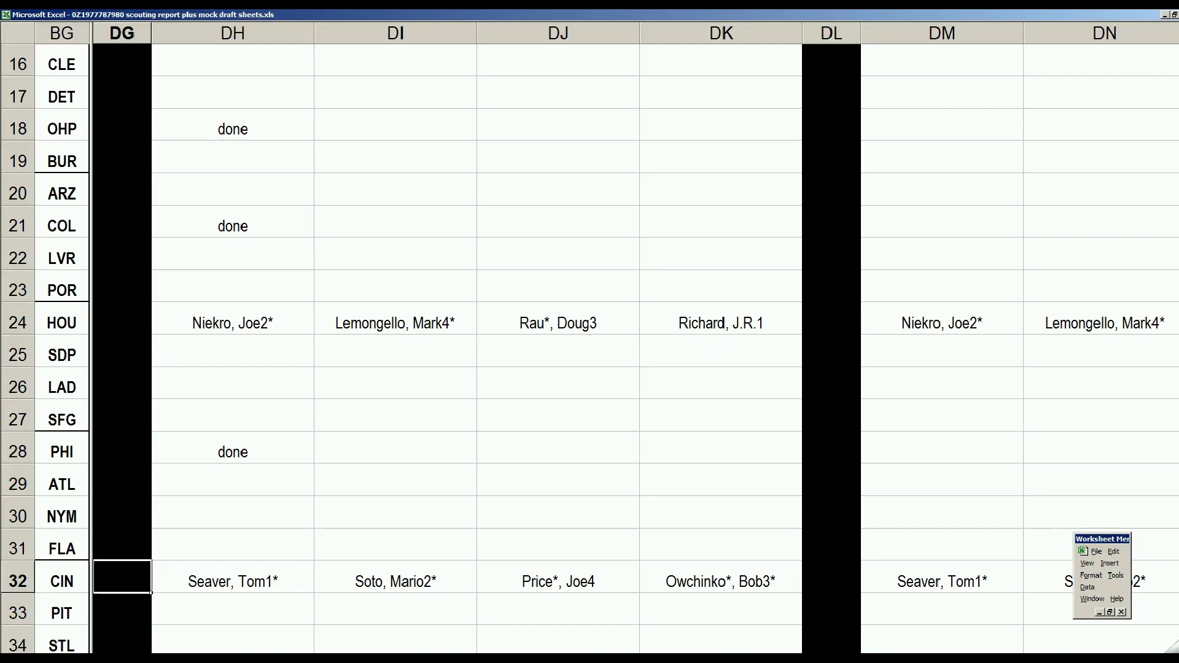
left_click_drag(949, 337, 1038, 571)
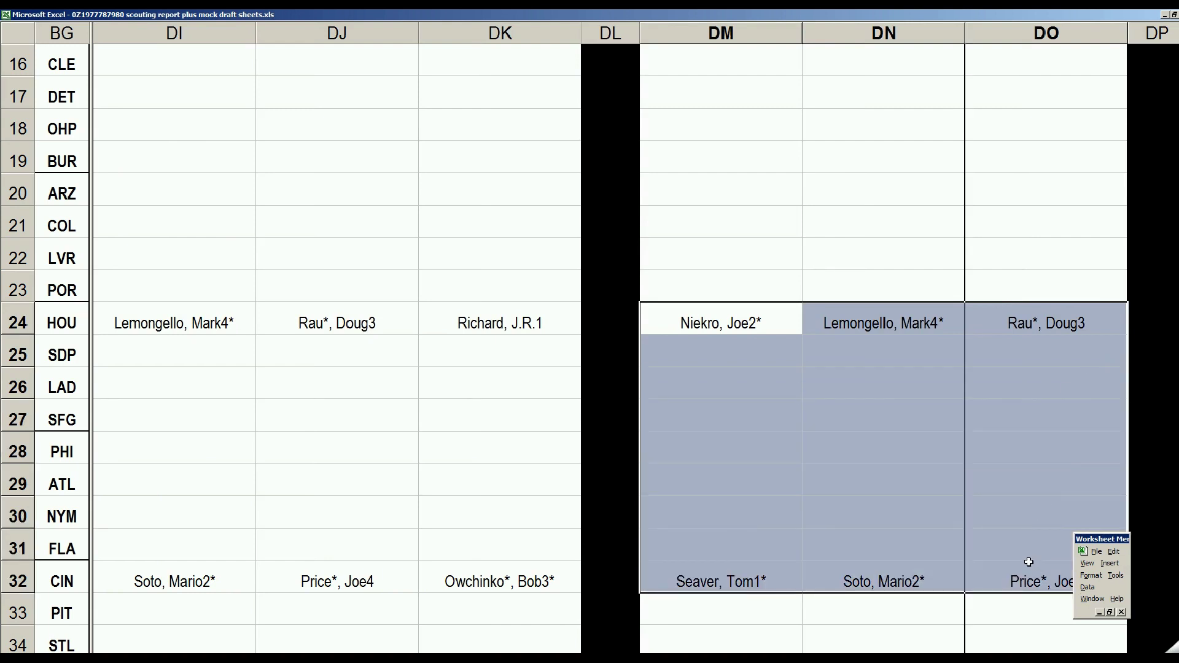
key("Delete")
left_click(676, 323)
type("done")
key("Right")
key("Right")
key("Right")
key("Right")
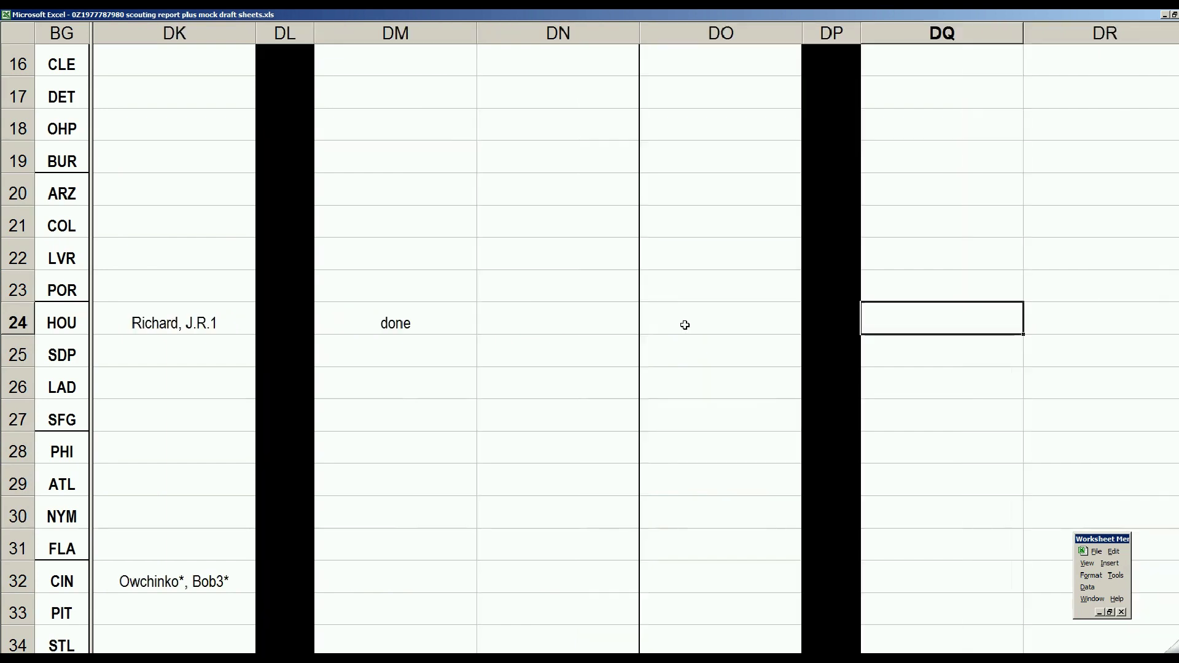
Examine the California and Baltimore pitching rotation entries above Houston's row in the series columns from DM onward
key("Up")
key("Up")
key("Up")
key("Up")
key("Up")
key("Up")
key("Up")
key("Up")
key("Up")
key("Up")
key("Up")
key("Up")
key("Up")
key("Up")
key("Up")
key("Up")
key("Up")
key("Up")
key("Up")
key("Up")
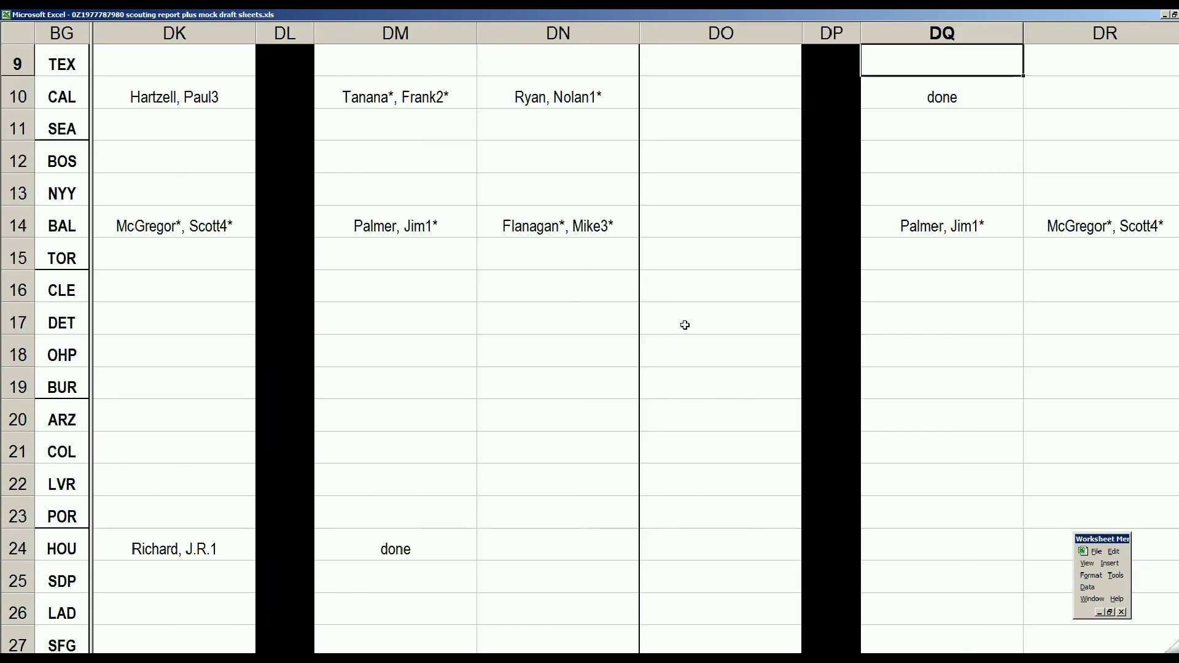
key("Down")
key("Down")
key("Down")
key("Down")
key("Down")
key("Down")
key("Down")
key("Down")
key("Down")
key("Down")
key("Down")
key("Down")
key("Down")
key("Down")
key("Down")
key("Down")
key("Down")
key("Down")
key("Down")
key("Down")
key("Down")
key("Down")
key("Down")
key("Down")
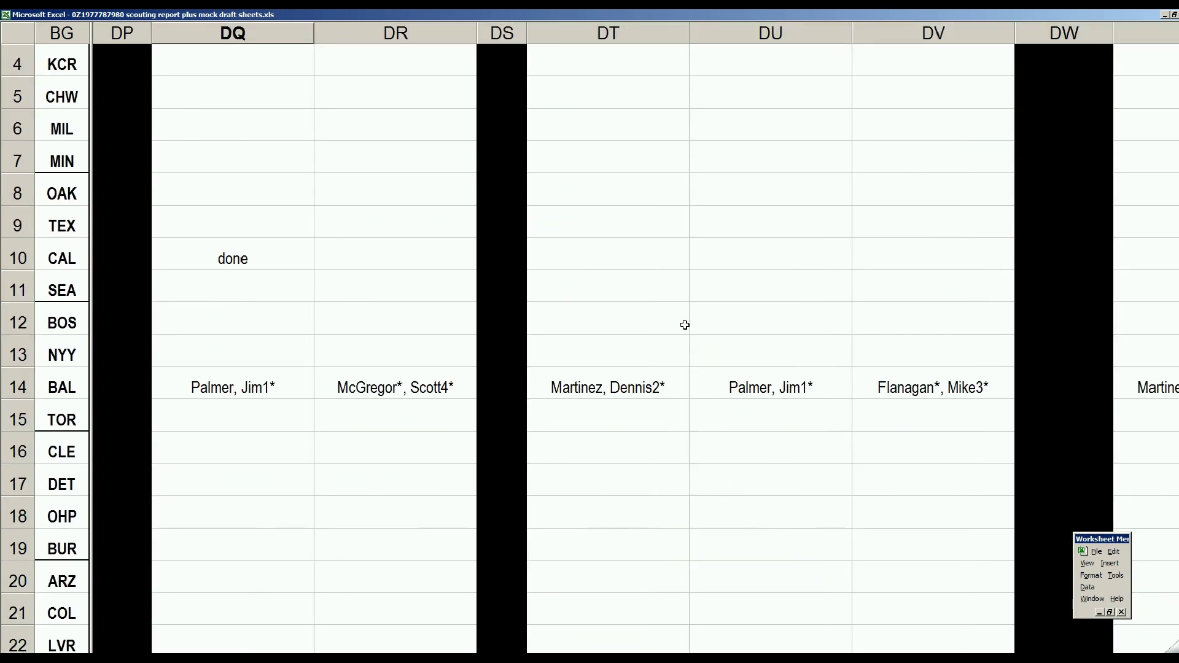
key("Down")
key("Down")
key("Down")
key("Down")
key("Up")
key("Up")
key("Up")
key("Up")
key("Up")
key("Up")
key("Up")
key("Up")
key("Up")
key("Up")
key("Up")
key("Up")
key("Up")
key("Up")
Fill Cincinnati's first pitcher slot in DQ32 with a reference to the starter in DH32
key("Down")
key("Down")
key("Down")
key("Down")
key("Down")
key("Down")
key("Down")
key("Down")
key("Down")
key("Down")
type("+")
key("Left")
key("Left")
key("Left")
key("Left")
key("Left")
key("Left")
key("Left")
key("Left")
key("Left")
key("Return")
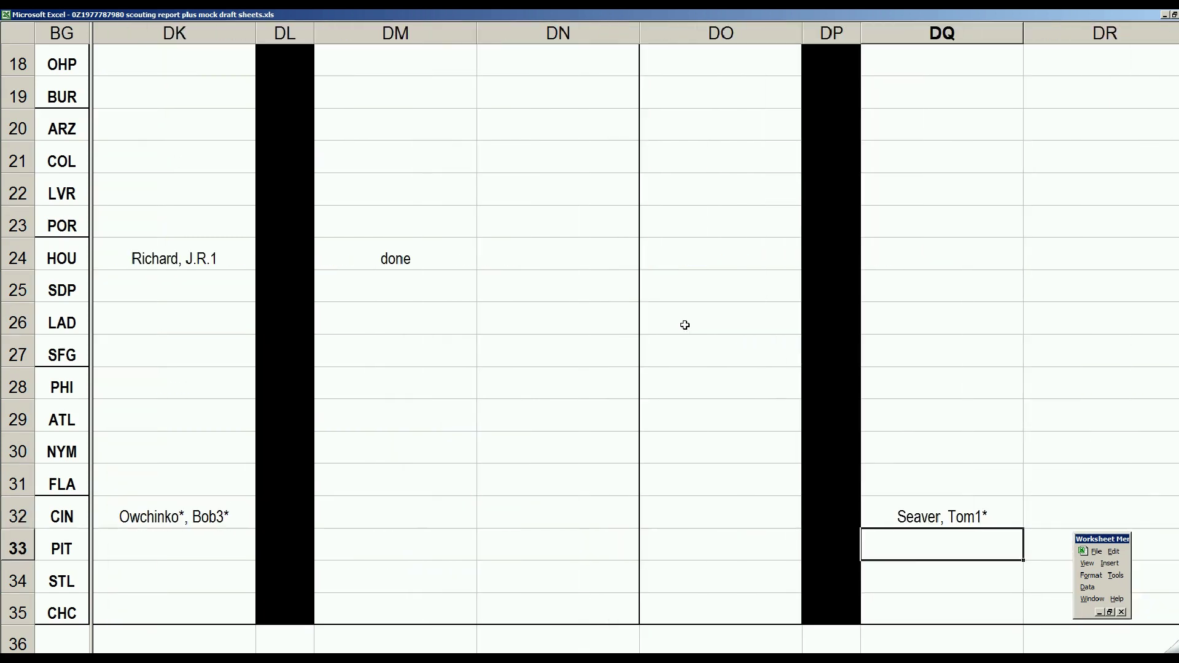
Fill Cincinnati's second pitcher slot in DR32 with a reference to the starter in DI32
key("Up")
key("Right")
type("+")
key("Left")
key("Left")
key("Left")
key("Left")
key("Left")
key("Left")
key("Left")
key("Left")
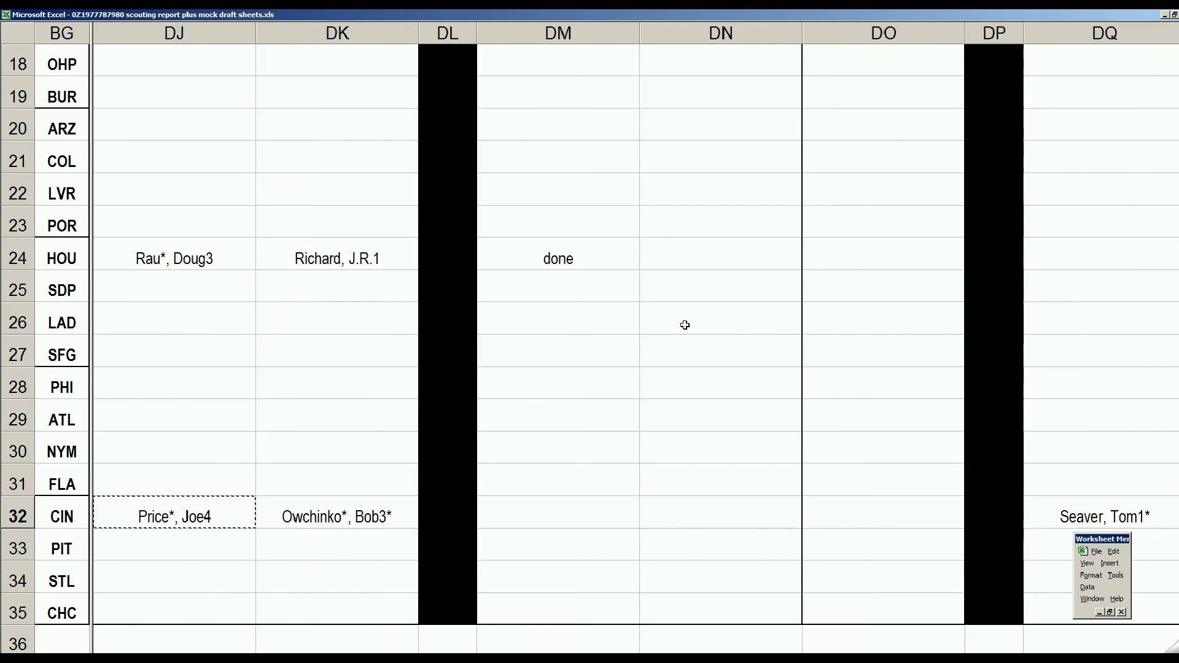
key("Left")
key("Return")
Fill Cincinnati's third pitcher slot in DT32 with a reference to the starter in DJ32
key("Up")
key("Right")
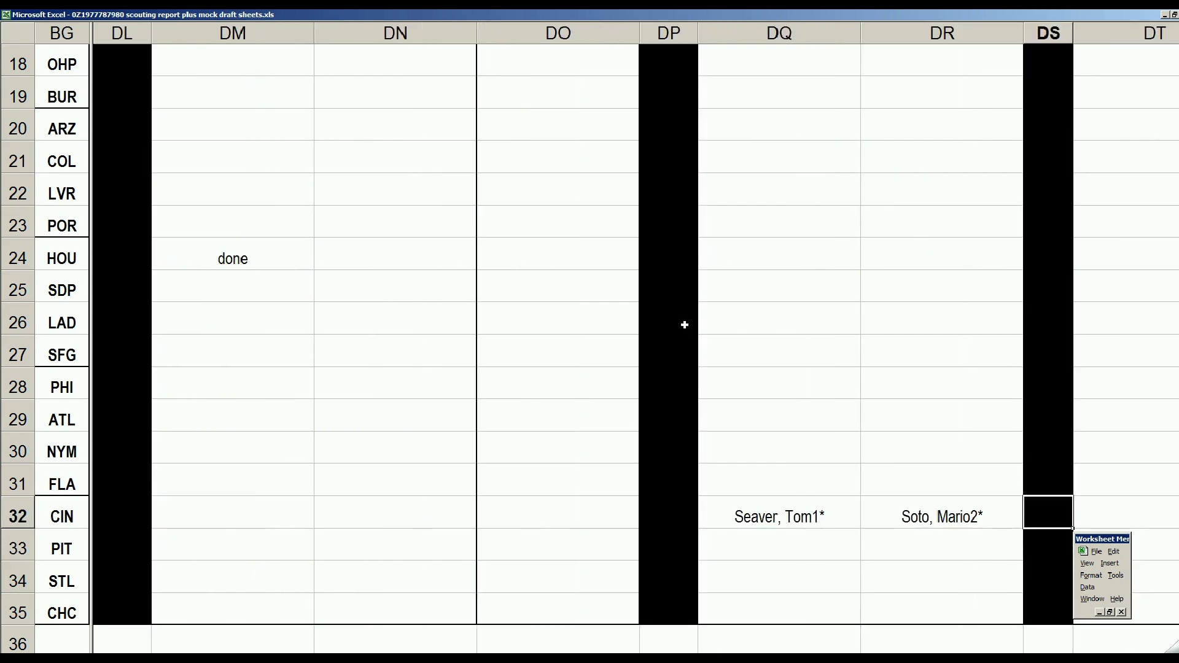
key("Right")
type("+")
key("Left")
key("Left")
key("Left")
key("Left")
key("Left")
key("Left")
key("Left")
key("Left")
key("Left")
key("Left")
key("Left")
key("Return")
Repeat Cincinnati's first starter in DU32 by referencing cell DQ32
key("Up")
key("Right")
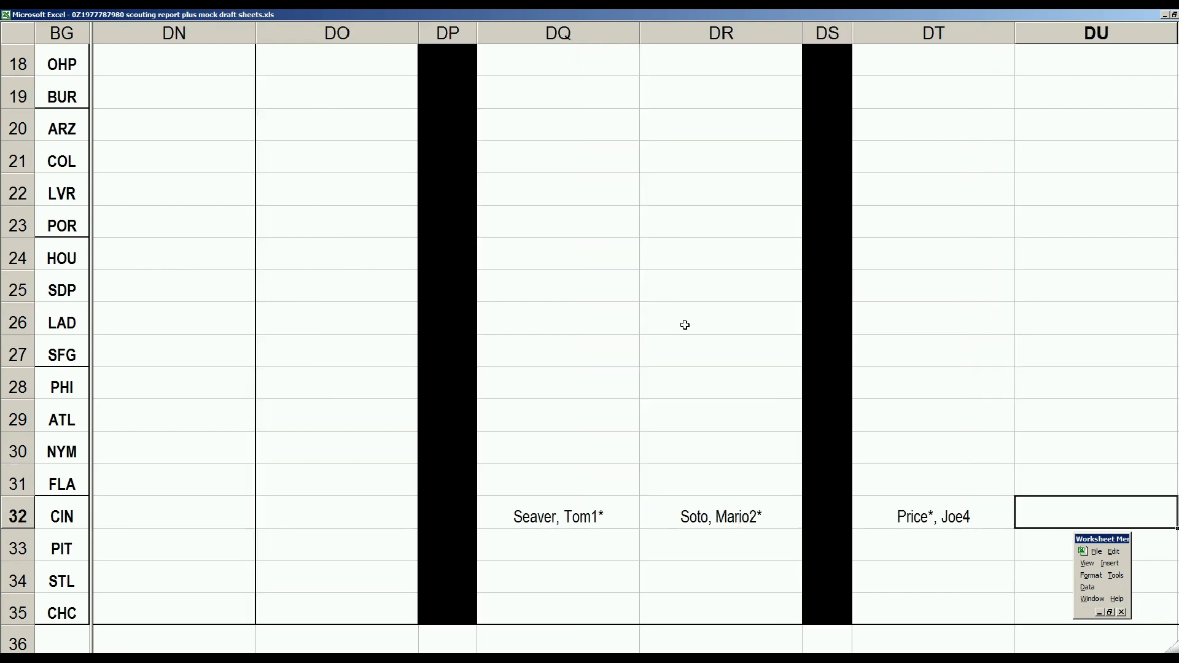
type("+")
key("Left")
key("Left")
key("Left")
key("Left")
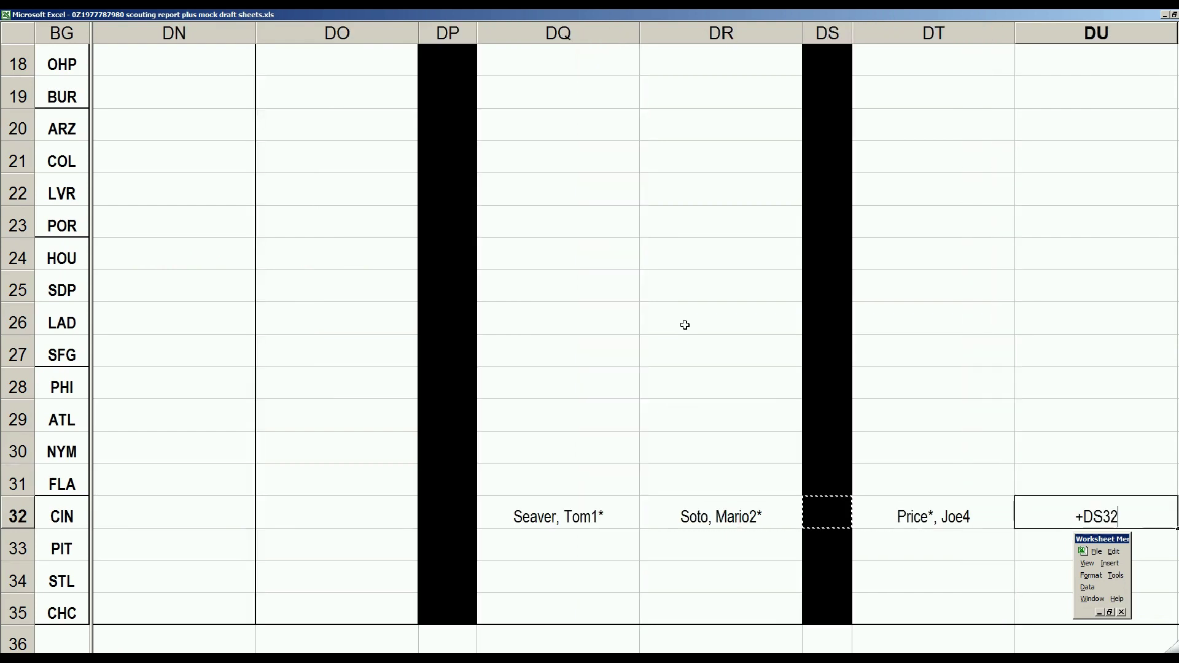
key("Return")
Repeat Cincinnati's second starter in DV32 by referencing cell DR32
key("Up")
key("Right")
type("+")
key("Left")
key("Left")
key("Left")
key("Left")
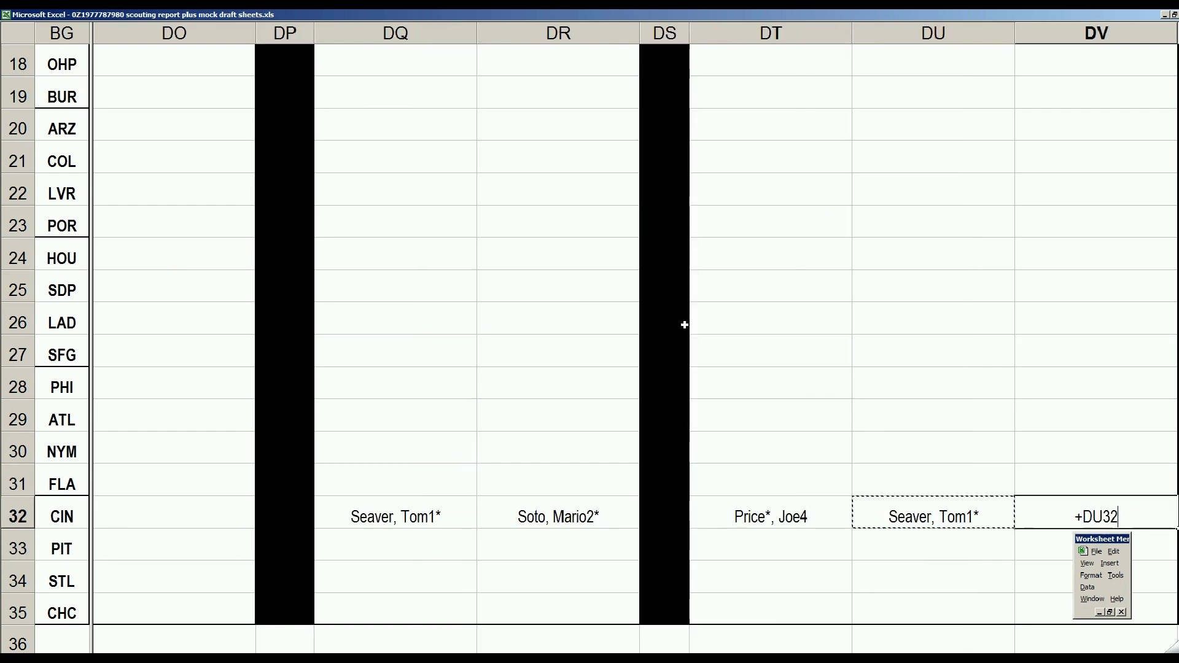
key("Return")
Fill Cincinnati's first slot of the last game group, DX32, with a reference to starter Owchinko*, Bob3* earlier in row 32
key("Up")
key("Right")
key("Right")
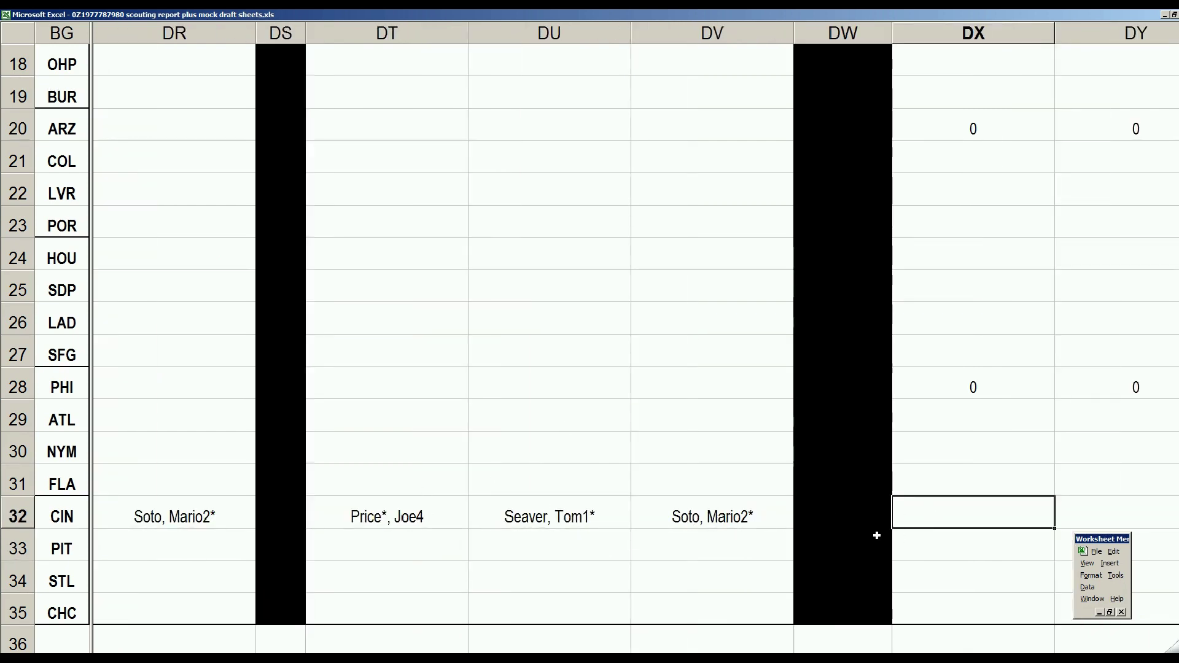
type("+")
key("Left")
key("Left")
key("Left")
key("Left")
key("Left")
key("Left")
key("Left")
key("Left")
key("Left")
key("Left")
key("Left")
key("Left")
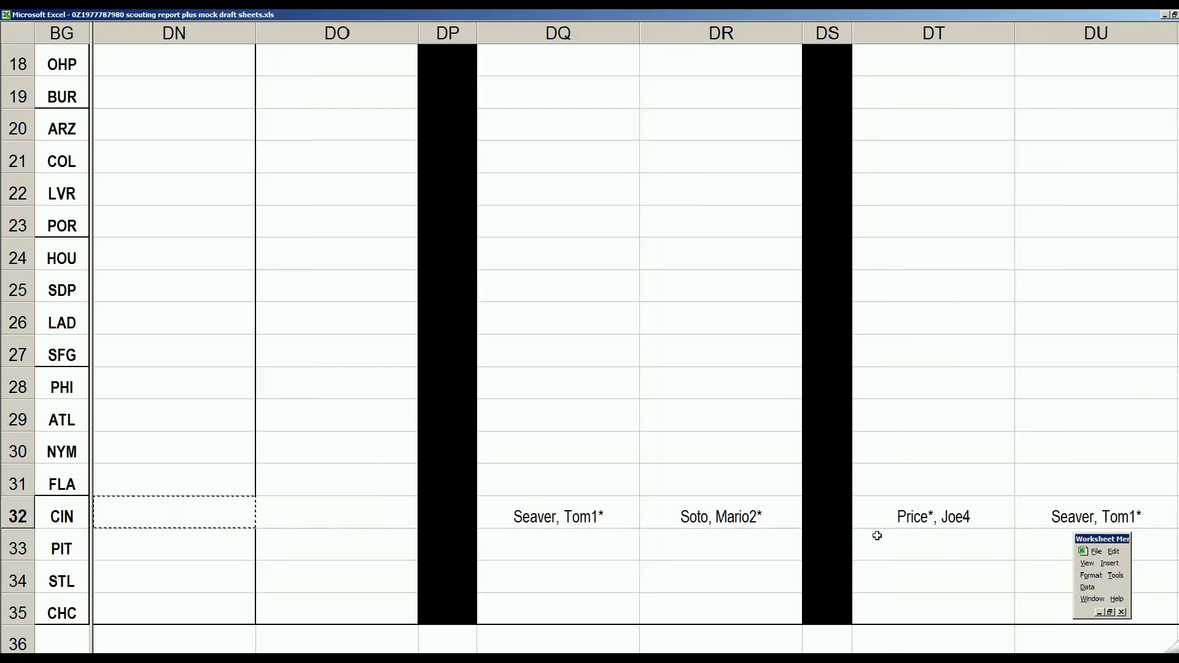
key("Left")
key("Return")
key("Up")
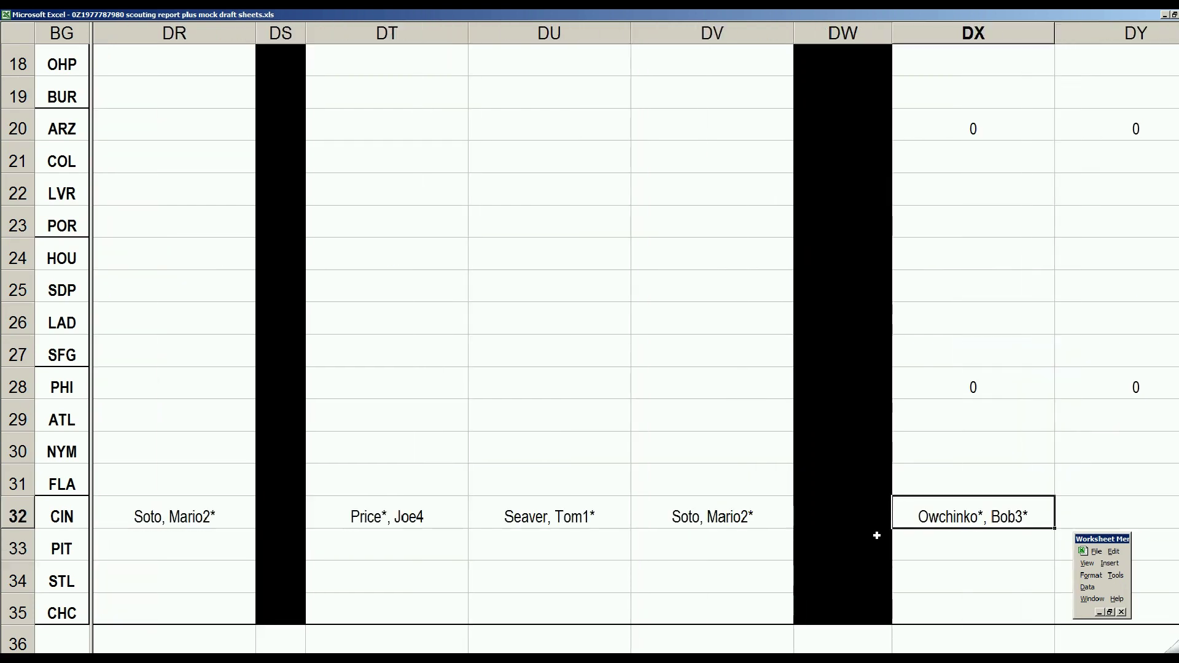
Fill Cincinnati's last pitcher slot in DY32 with a reference to the starter in DU32
key("Left")
key("Left")
key("Left")
key("Left")
key("Right")
key("Right")
key("Right")
key("Right")
key("Right")
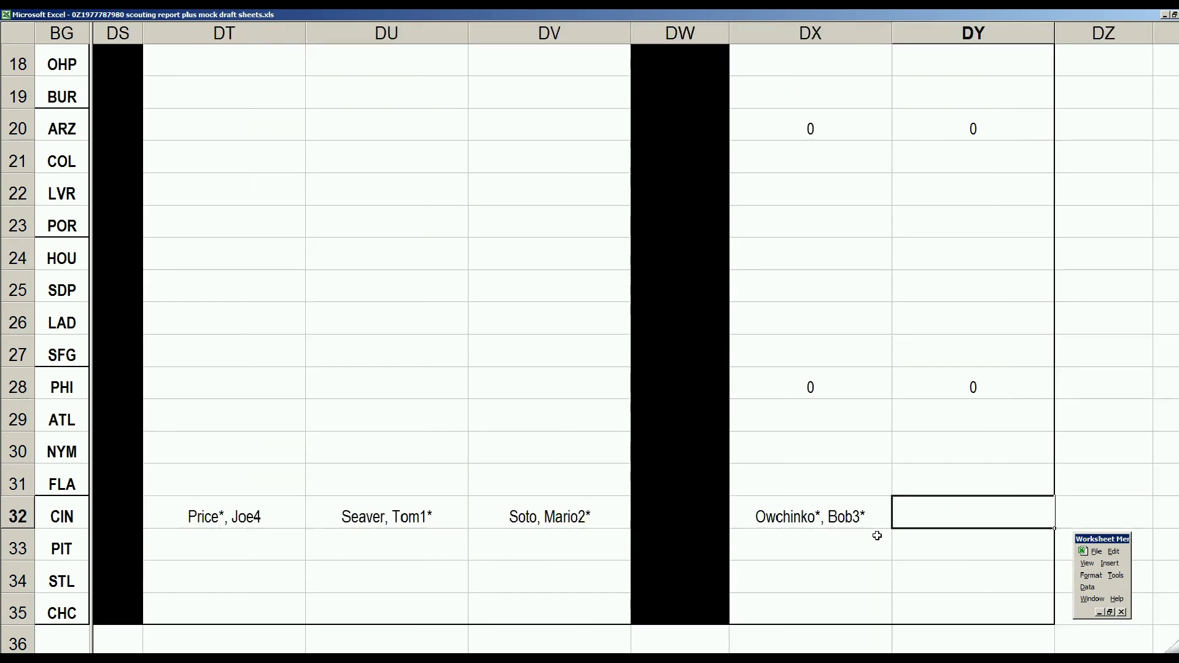
type("=")
key("Left")
key("Left")
key("Left")
key("Left")
key("Return")
key("Up")
Review Cincinnati's pitching rotation in row 32 from DQ through DV
key("Left")
key("Left")
key("Left")
key("Left")
key("Left")
key("Left")
key("Left")
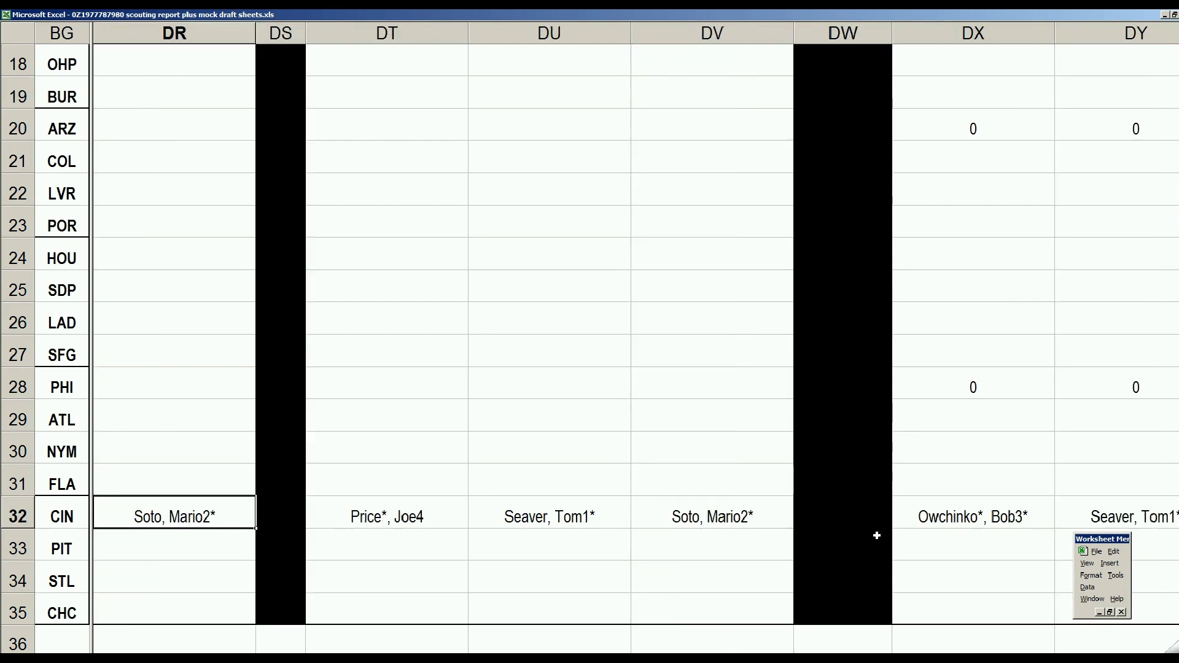
key("Left")
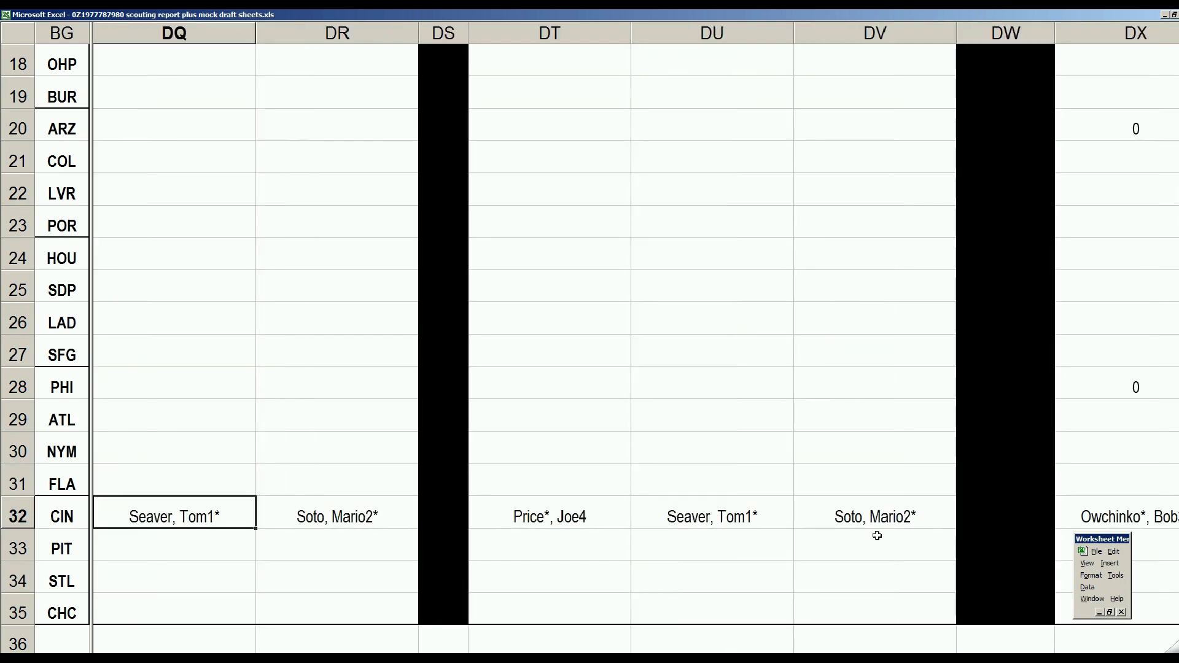
key("Right")
key("Right")
key("Right")
key("Right")
key("Right")
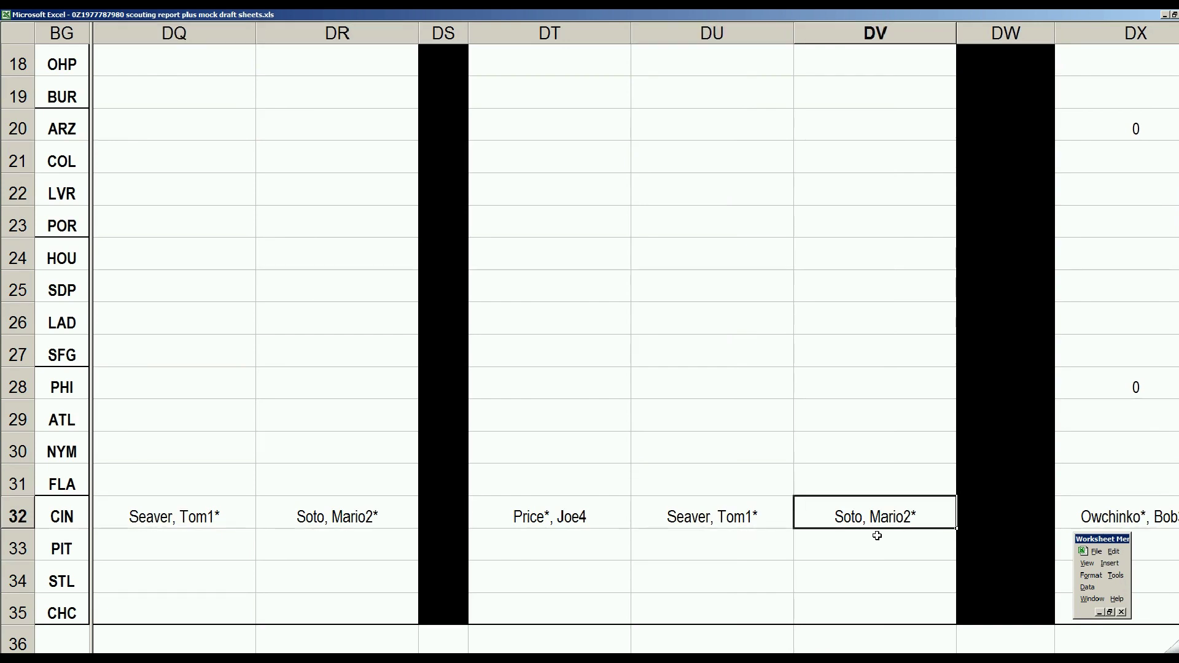
key("Left")
key("Left")
key("Left")
key("Left")
key("Left")
Review Baltimore's pitching rotation in row 14, starting from column DQ
key("Up")
key("Up")
key("Up")
key("Up")
key("Up")
key("Up")
key("Up")
key("Up")
key("Up")
key("Up")
key("Up")
key("Up")
key("Up")
key("Up")
key("Up")
key("Up")
key("Up")
key("Up")
key("Up")
key("Up")
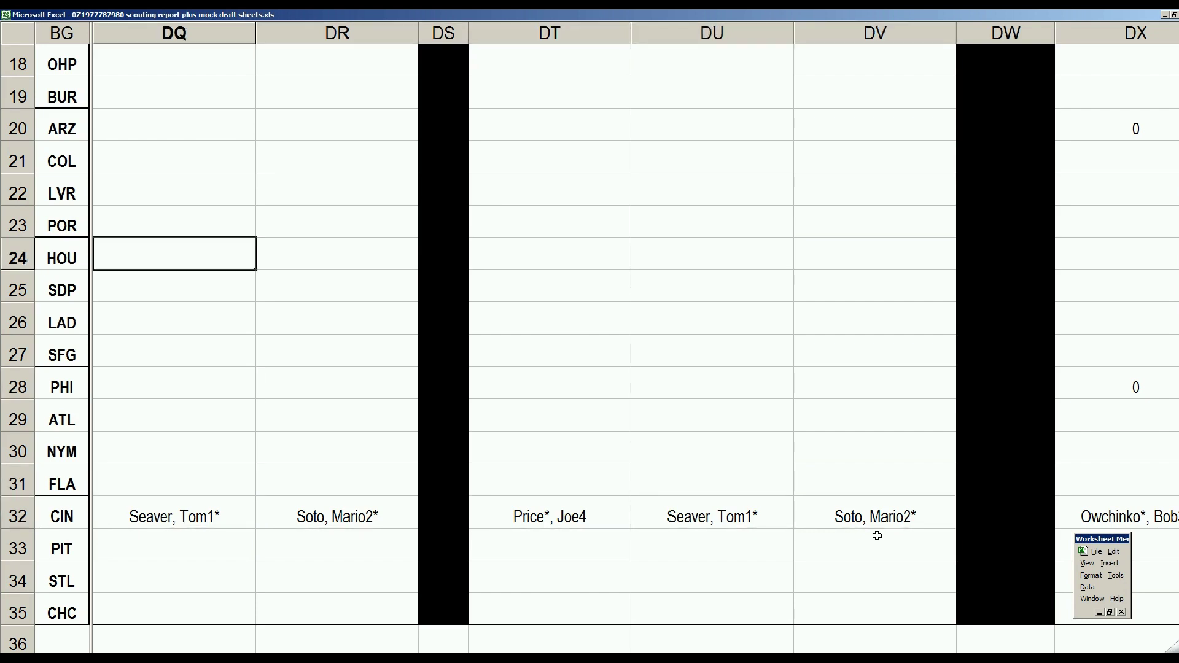
key("Up")
key("Up")
key("Up")
key("Up")
key("Up")
key("Down")
key("Down")
key("Down")
key("Down")
key("Down")
key("Down")
key("Down")
key("Down")
key("Down")
key("Down")
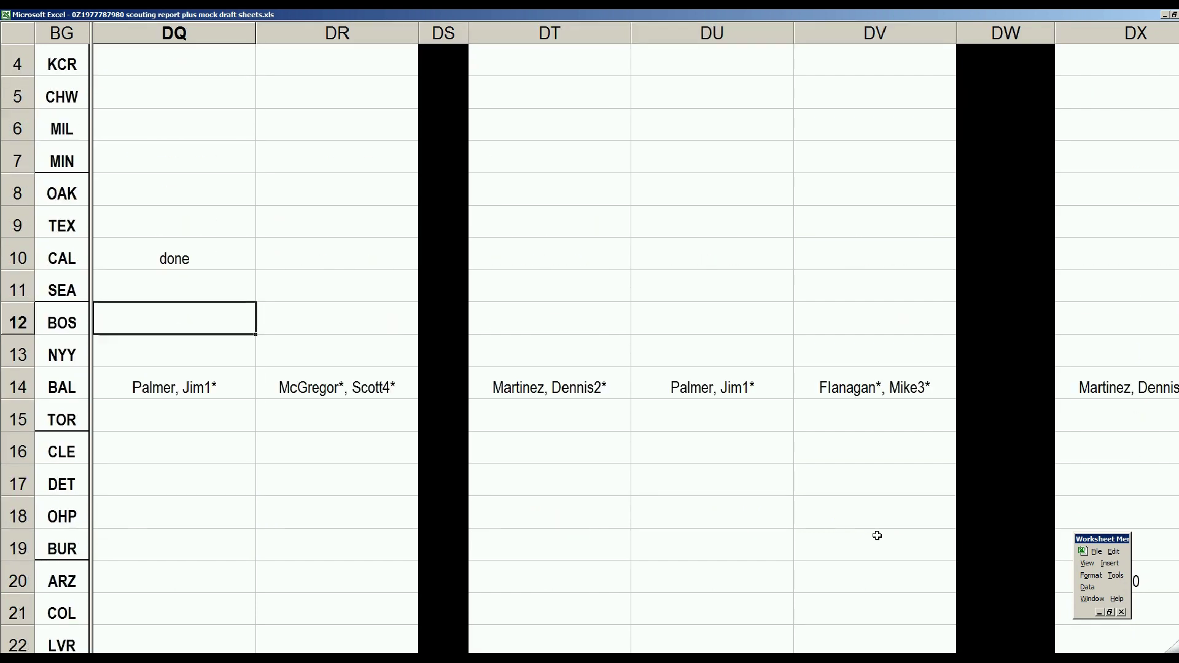
key("Right")
key("Right")
key("Right")
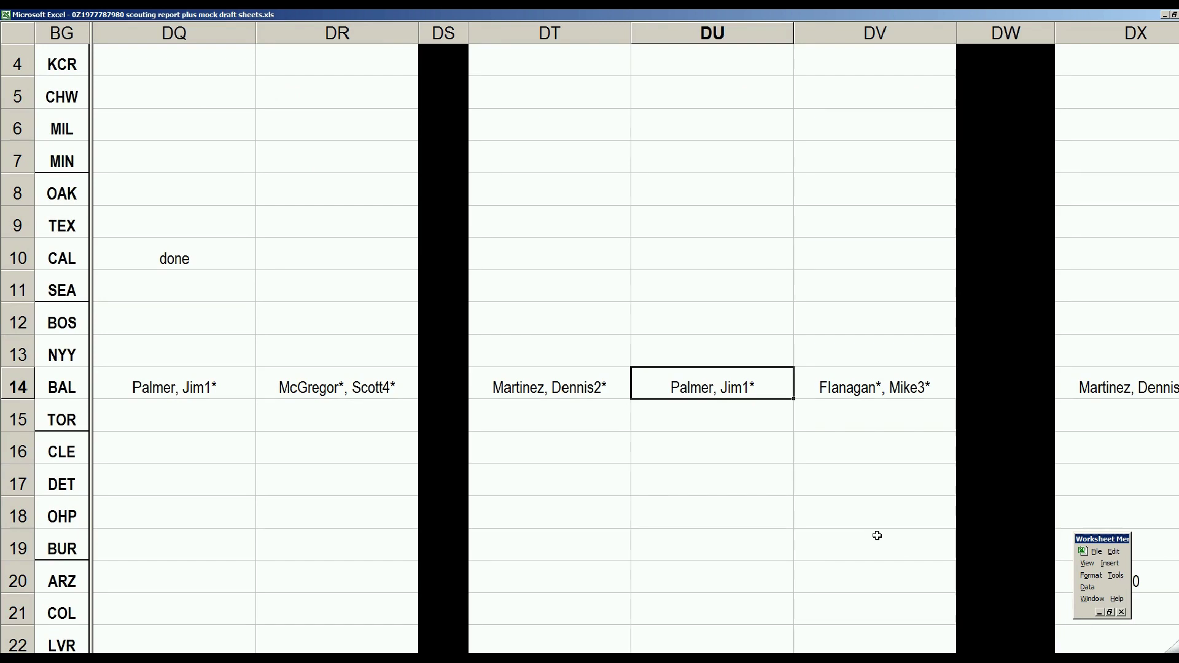
key("Right")
key("Right")
key("Right")
key("Left")
key("Left")
key("Left")
key("Left")
key("Left")
key("Left")
key("Left")
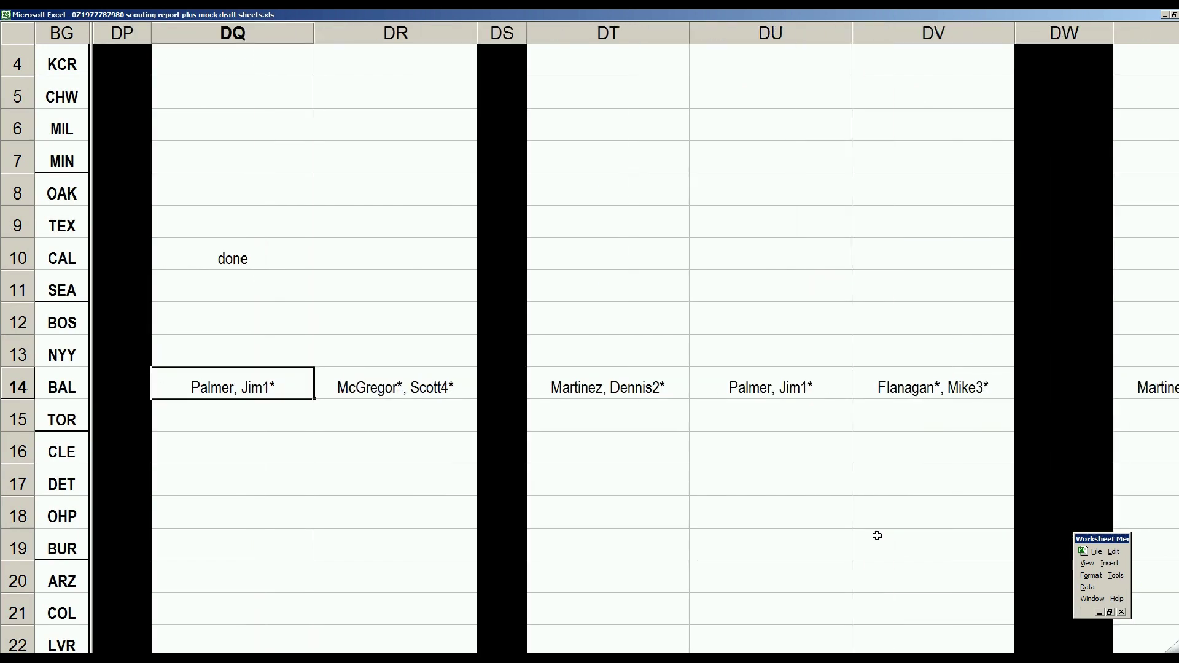
key("Down")
key("Down")
key("Down")
key("Down")
key("Down")
key("Down")
key("Down")
key("Down")
key("Down")
key("Down")
key("Down")
key("Down")
key("Down")
key("Down")
key("Down")
key("Down")
key("Down")
key("Down")
key("Down")
key("Down")
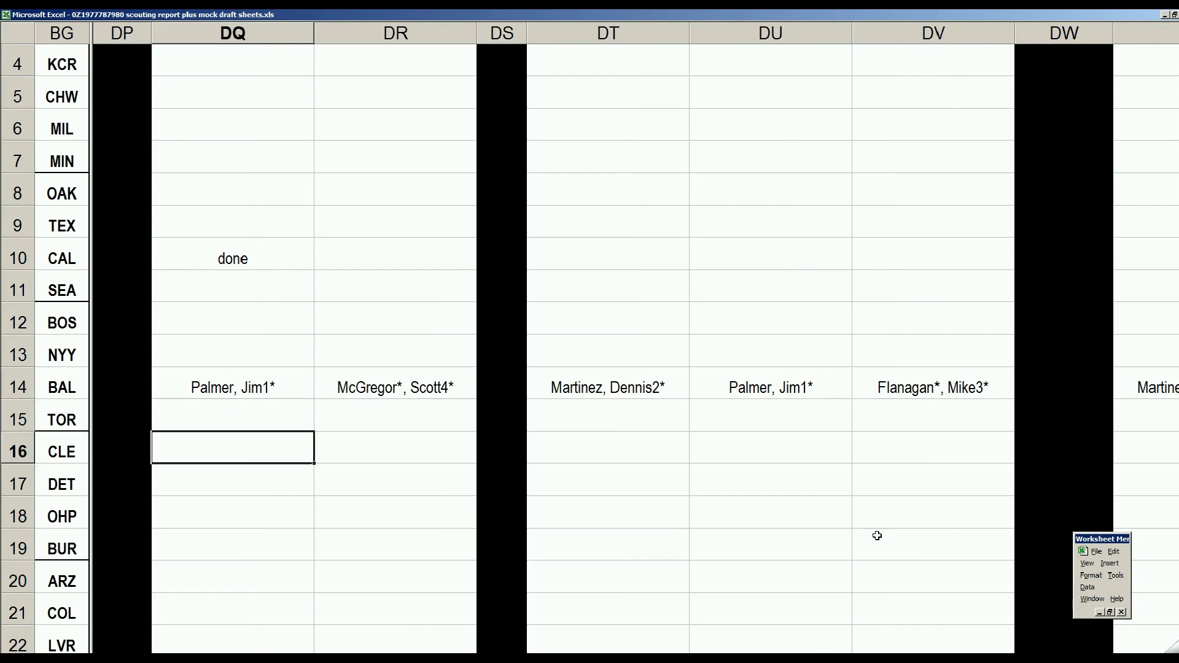
Compare Baltimore's pitching rotation in row 14 with Cincinnati's in row 32 across columns DQ through DV
key("Up")
key("Up")
key("Up")
key("Up")
key("Up")
key("Up")
key("Up")
key("Up")
key("Up")
key("Up")
key("Up")
key("Up")
key("Up")
key("Up")
key("Up")
key("Up")
key("Up")
key("Up")
key("Up")
key("Up")
key("Up")
key("Up")
key("Down")
key("Down")
key("Right")
key("Right")
key("Right")
key("Right")
key("Down")
key("Down")
key("Down")
key("Down")
key("Down")
key("Down")
key("Down")
key("Down")
key("Down")
key("Down")
key("Down")
key("Down")
key("Down")
key("Down")
key("Down")
key("Down")
key("Down")
key("Down")
key("Down")
key("Down")
key("Up")
key("Up")
key("Right")
key("Right")
key("Right")
key("Right")
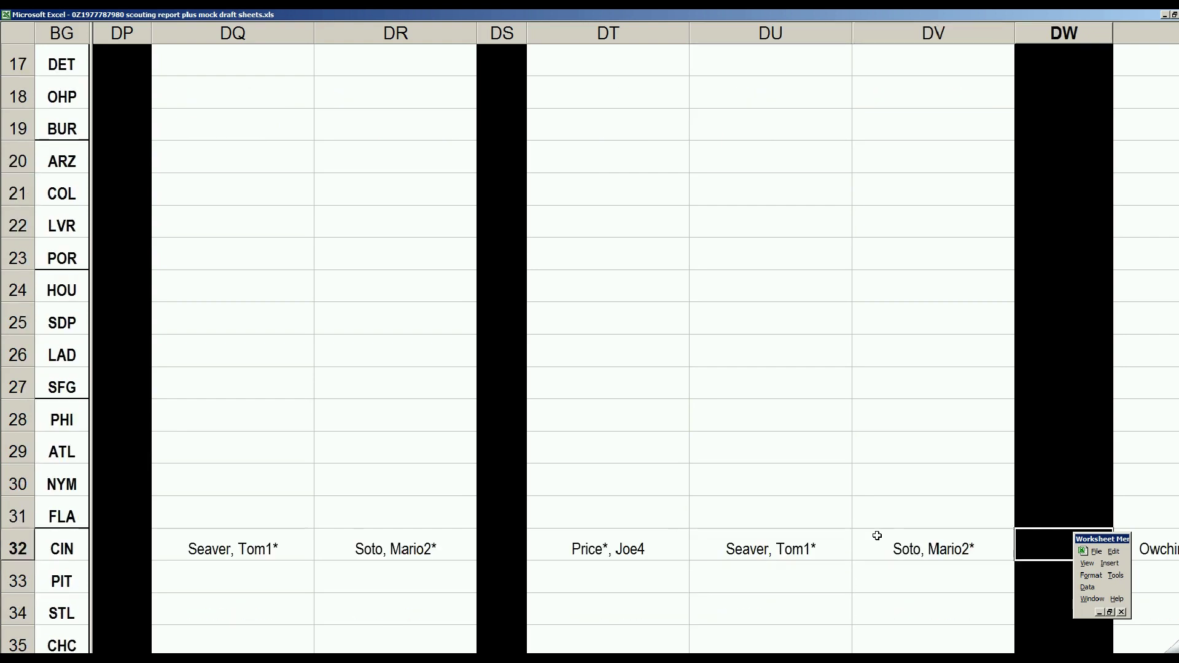
Clear the stray zeros from the last game group by emptying DX20:DY28, between the ARZ and PHI rows
key("Up")
key("Up")
key("Up")
key("Up")
key("Up")
key("Up")
key("Up")
key("Up")
key("Up")
key("Up")
key("Up")
key("Up")
key("Up")
key("Up")
key("Up")
key("Up")
key("Up")
key("Up")
key("Up")
key("Up")
key("Up")
key("Up")
key("Down")
key("Down")
key("Down")
key("Down")
key("Down")
key("Down")
key("Down")
key("Down")
key("Down")
key("Down")
key("Down")
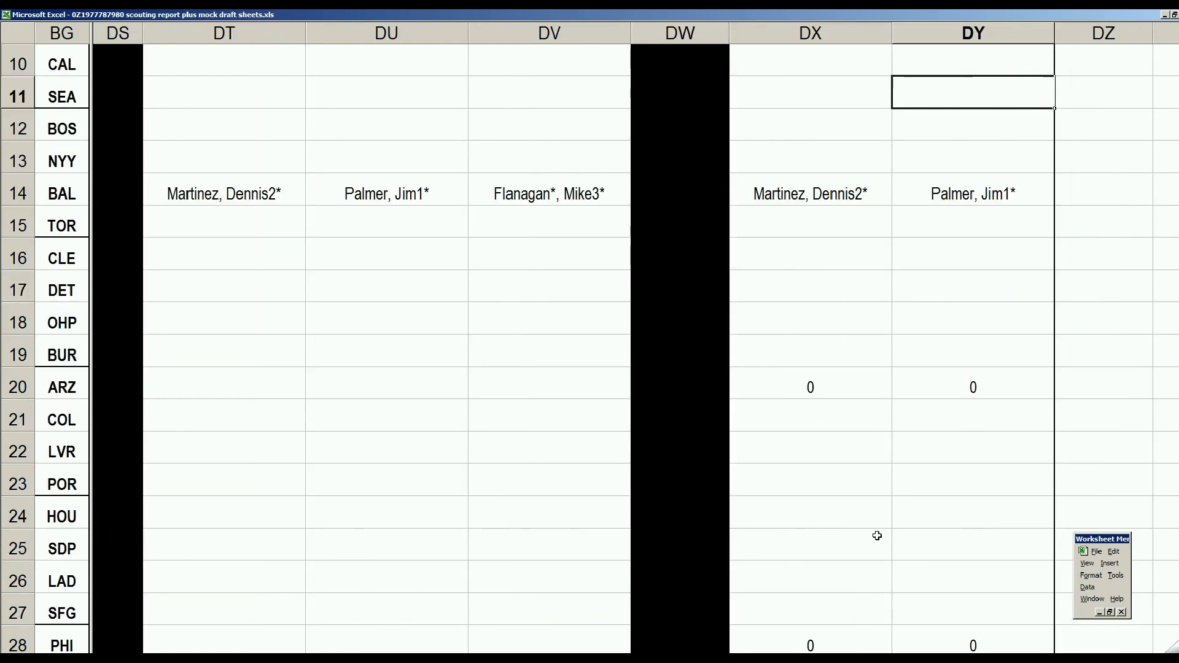
left_click_drag(831, 383, 926, 626)
key("Delete")
Check Baltimore's row 14 starters against Cincinnati's row 32 starters game by game, from column DR to DV
key("Left")
key("Up")
key("Up")
key("Up")
key("Up")
key("Up")
key("Left")
key("Left")
key("Left")
key("Left")
key("Left")
key("Up")
key("Left")
key("Right")
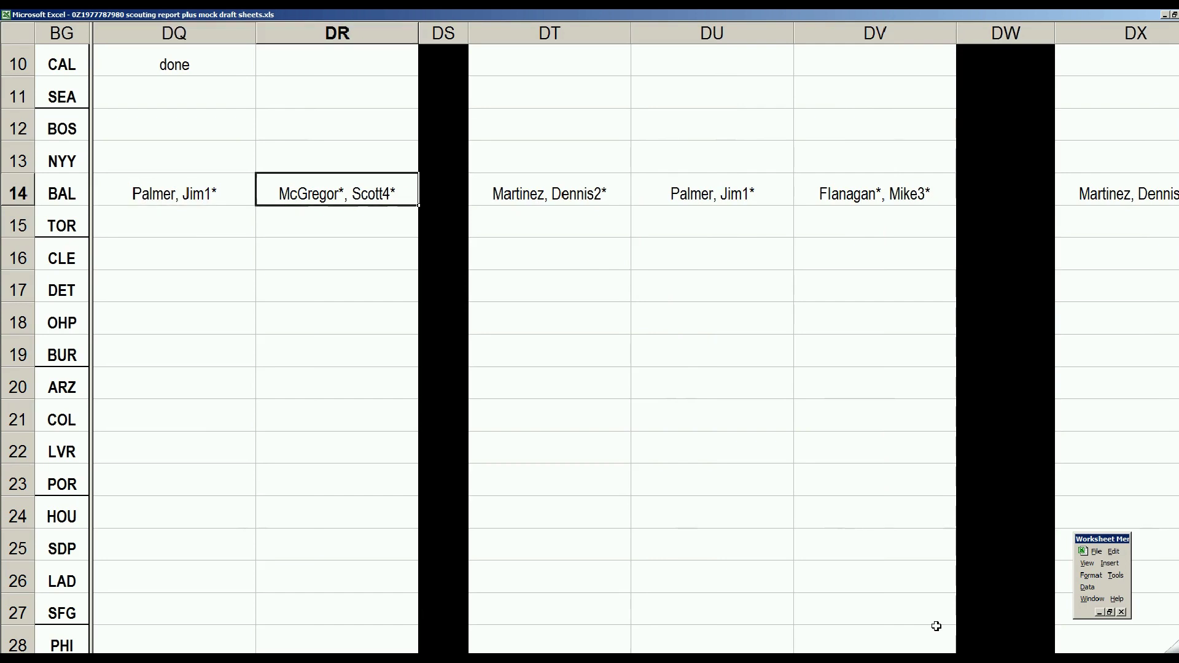
key("Down")
key("Down")
key("Down")
key("Down")
key("Down")
key("Down")
key("Down")
key("Down")
key("Down")
key("Down")
key("Down")
key("Down")
key("Down")
key("Down")
key("Down")
key("Down")
key("Down")
key("Down")
key("Right")
key("Right")
key("Right")
key("Right")
key("Up")
key("Up")
key("Up")
key("Up")
key("Up")
key("Up")
key("Up")
key("Up")
key("Up")
key("Up")
key("Up")
key("Up")
key("Up")
key("Up")
key("Up")
key("Up")
key("Up")
key("Up")
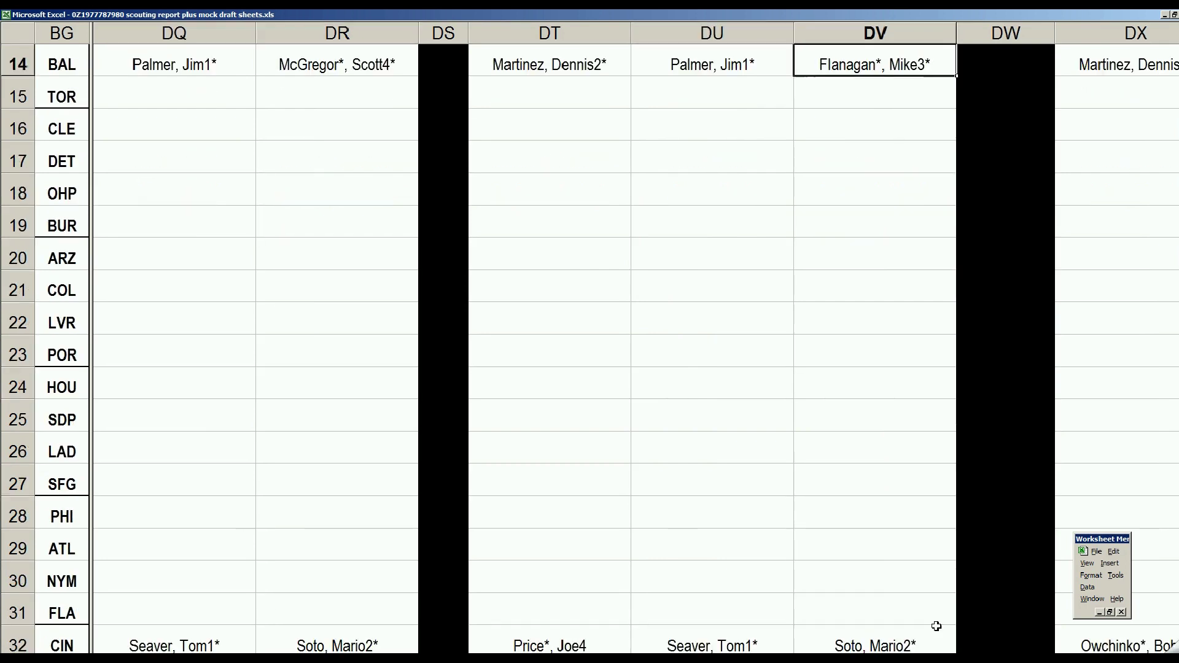
Compare Baltimore's starter in row 14 with Cincinnati's starter in row 32 down column DT
key("Up")
key("Down")
key("Left")
key("Left")
key("Down")
key("Down")
key("Down")
key("Down")
key("Down")
key("Down")
key("Down")
key("Down")
key("Down")
key("Down")
key("Down")
key("Down")
key("Down")
key("Down")
key("Down")
key("Down")
key("Down")
key("Down")
key("Down")
key("Down")
key("Down")
key("Up")
key("Up")
key("Up")
key("Up")
key("Up")
Check the starters in column DV from Cincinnati's row 32 back up to Baltimore's row 14, including the CAL row above
key("Right")
key("Right")
key("Up")
key("Up")
key("Up")
key("Up")
key("Up")
key("Up")
key("Up")
key("Up")
key("Up")
key("Up")
key("Up")
key("Up")
key("Up")
key("Up")
key("Up")
key("Up")
key("Up")
key("Up")
key("Up")
key("Up")
key("Up")
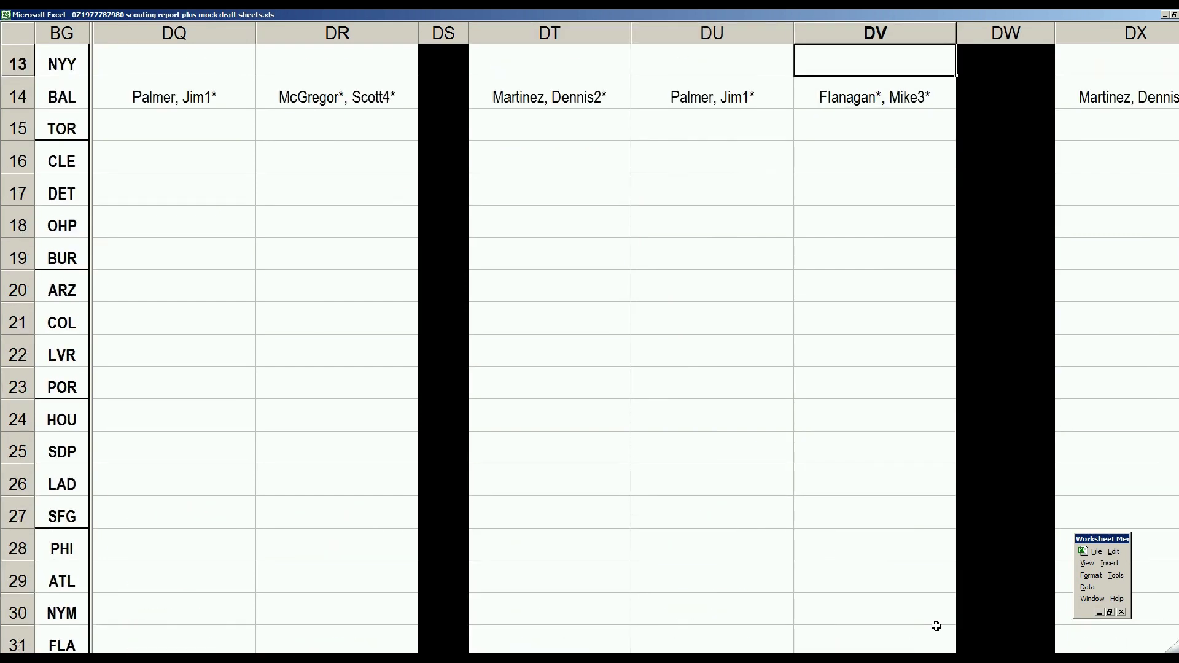
key("Down")
key("Down")
key("Down")
key("Down")
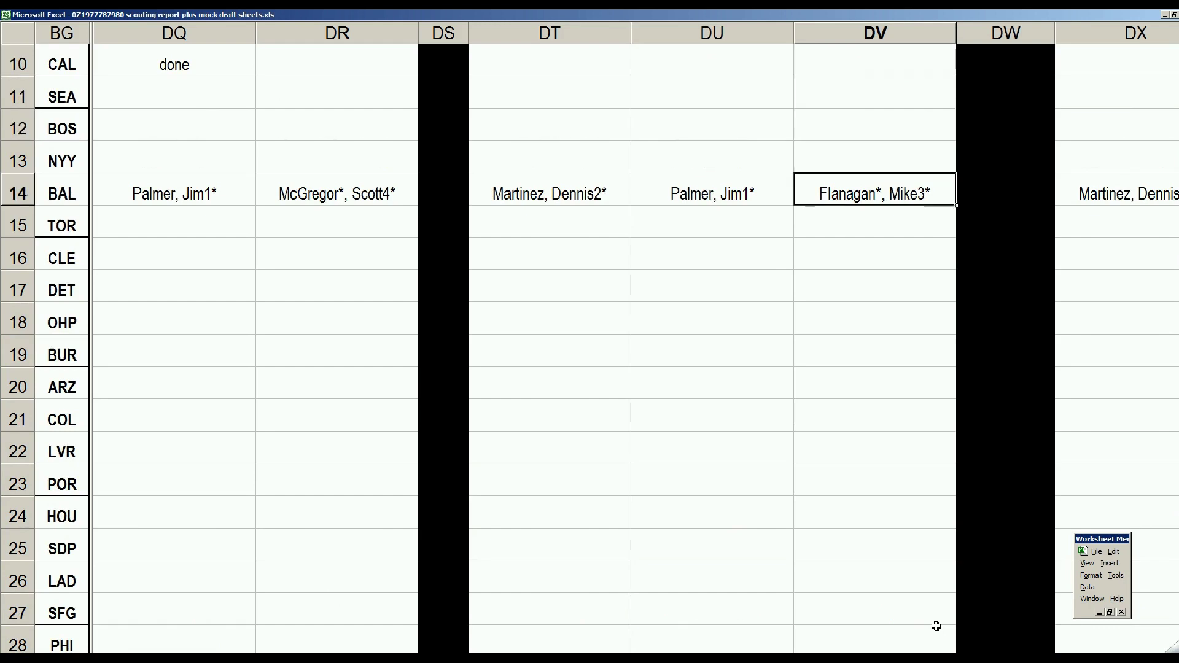
Mark Houston's pitching row as "done" in cell DQ24
key("Down")
key("Down")
key("Down")
key("Down")
key("Down")
key("Down")
key("Down")
key("Down")
key("Left")
key("Left")
key("Left")
key("Left")
key("Down")
key("Down")
key("Left")
type("done")
key("Return")
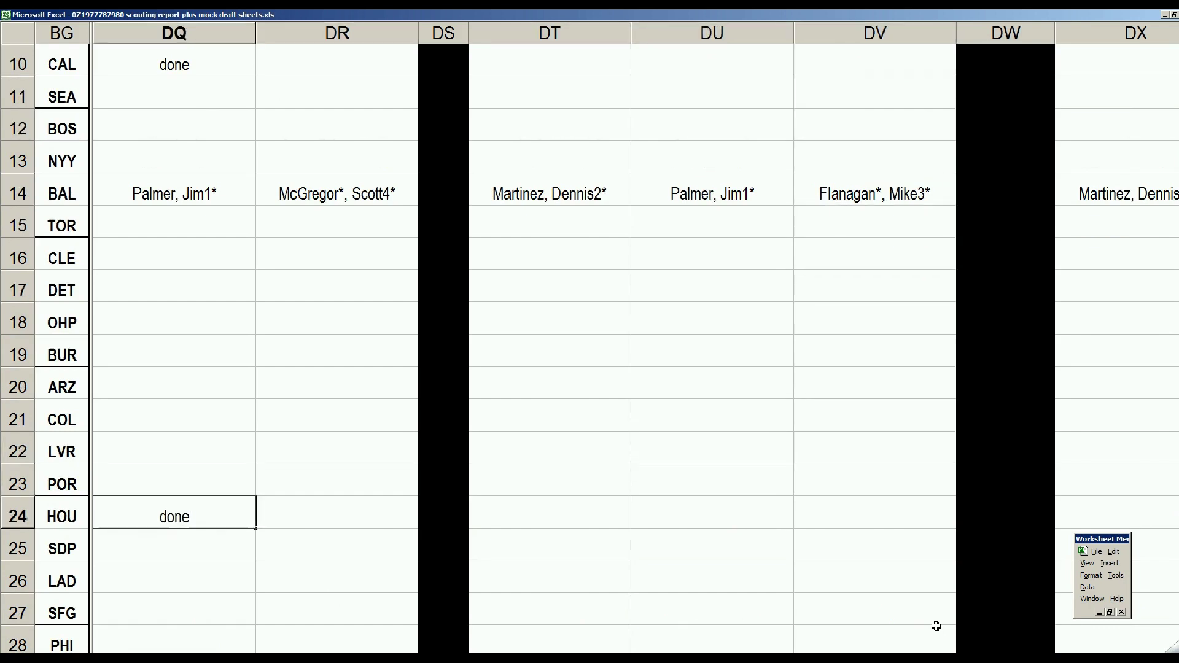